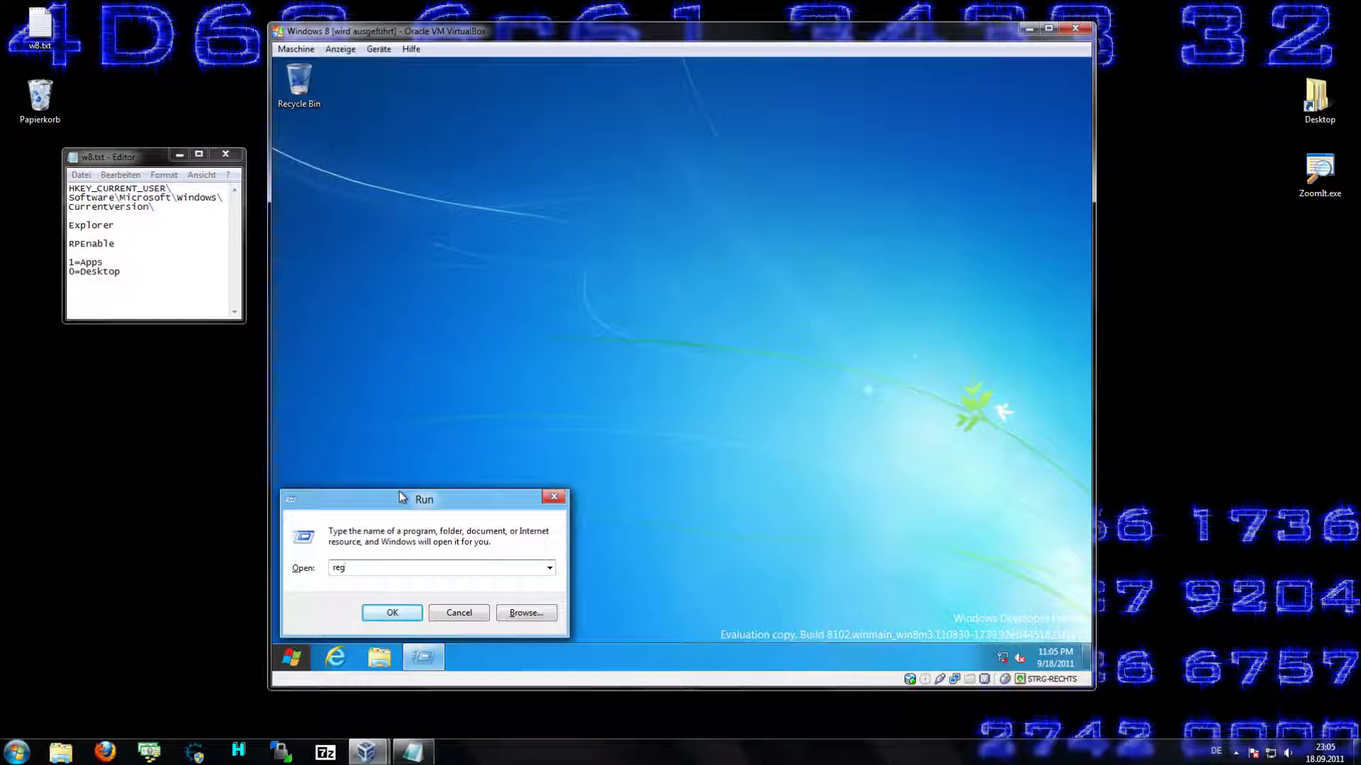
Step: Launch the Registry Editor with the regedit command and allow it to make changes to the computer
type("edit")
key("Return")
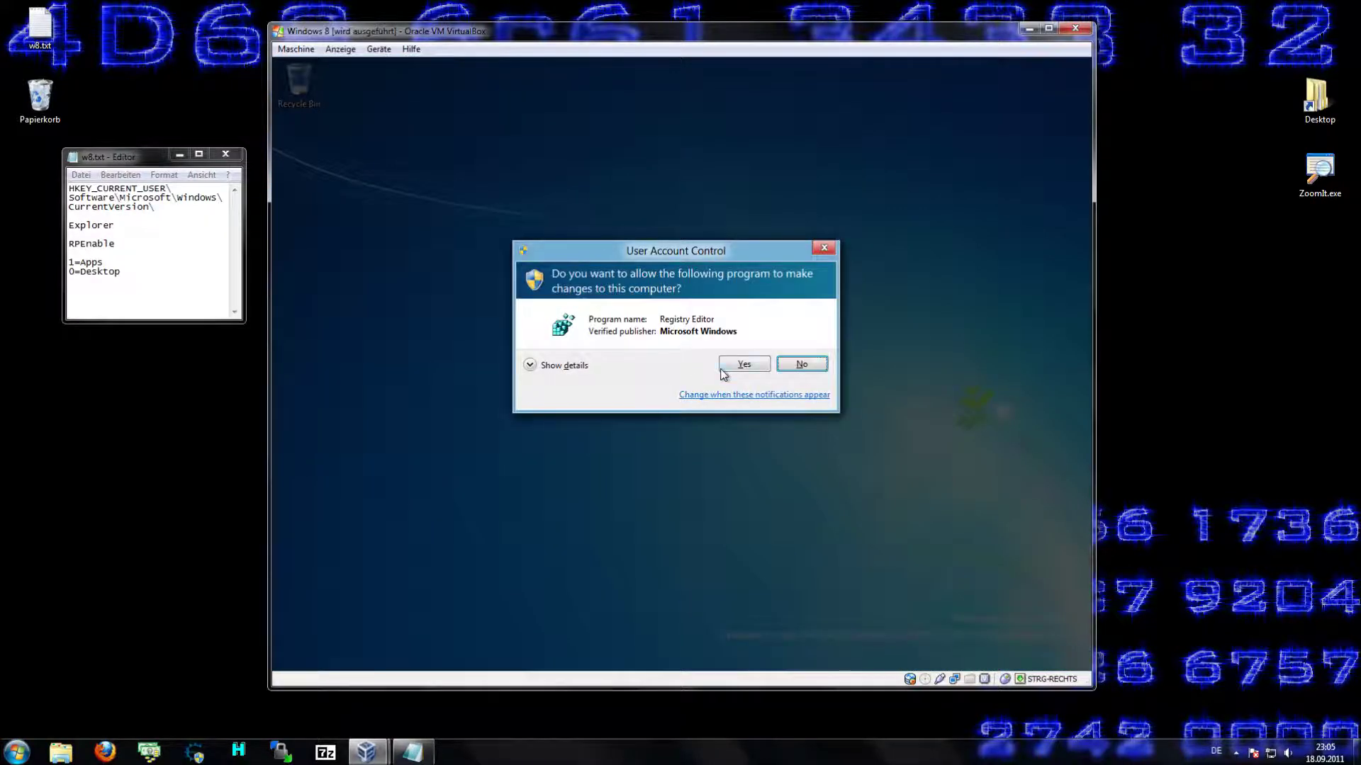
left_click(743, 364)
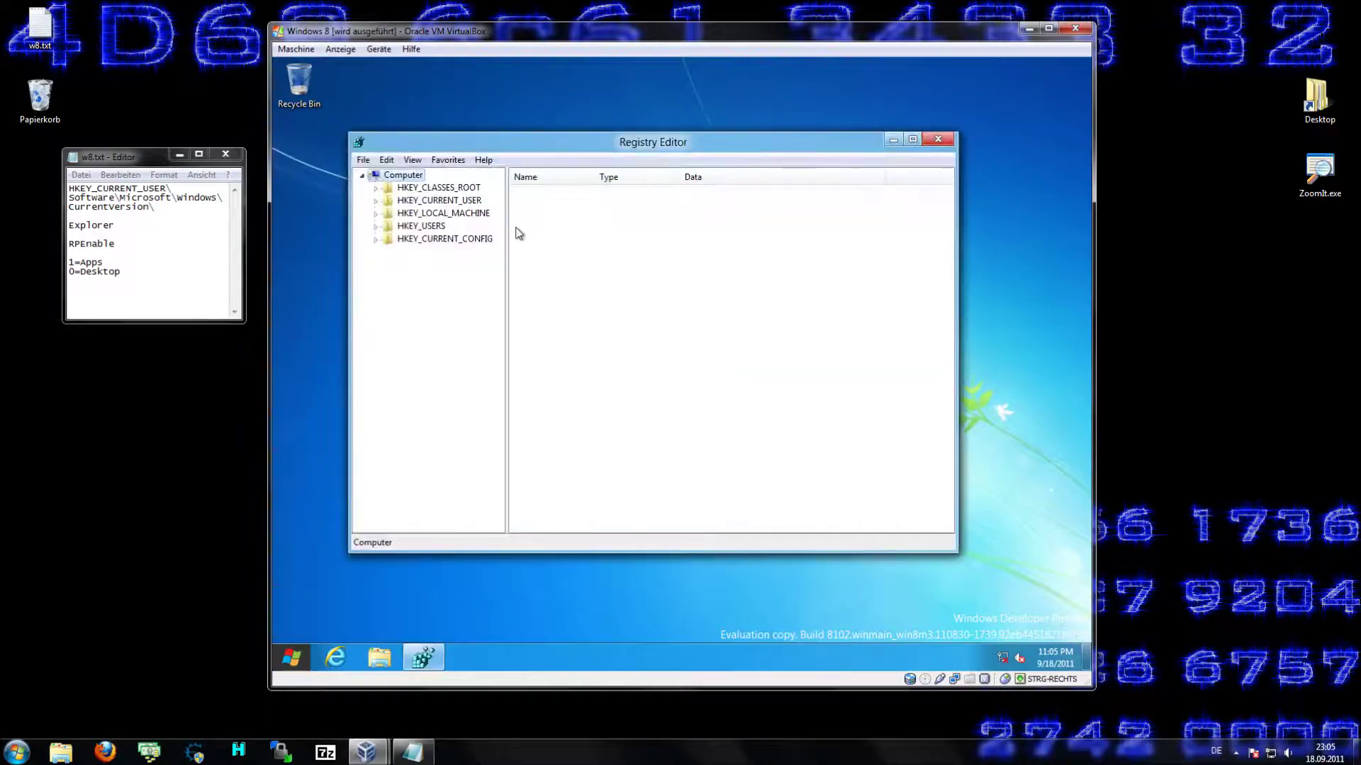
Step: Expand the registry tree down to HKEY_CURRENT_USER\Software\Microsoft\Windows
left_click(375, 202)
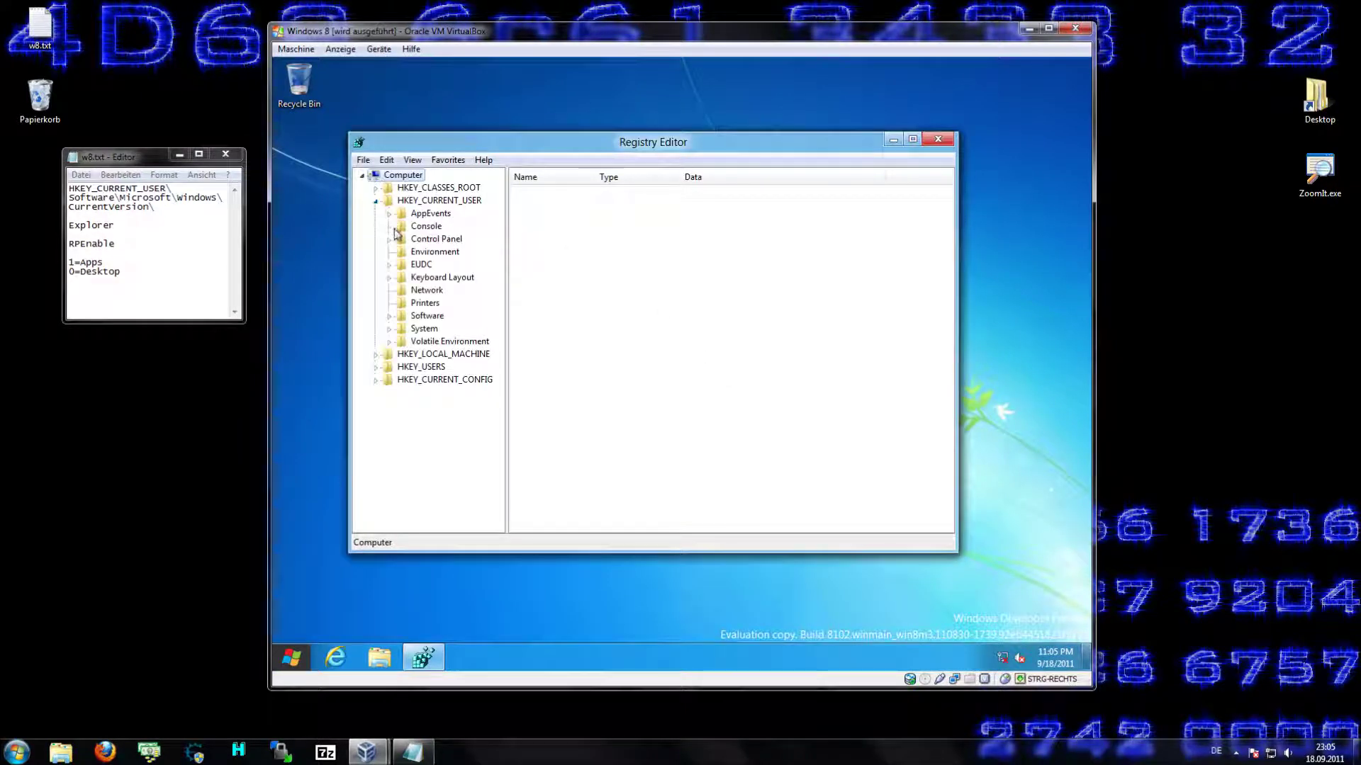
left_click(389, 316)
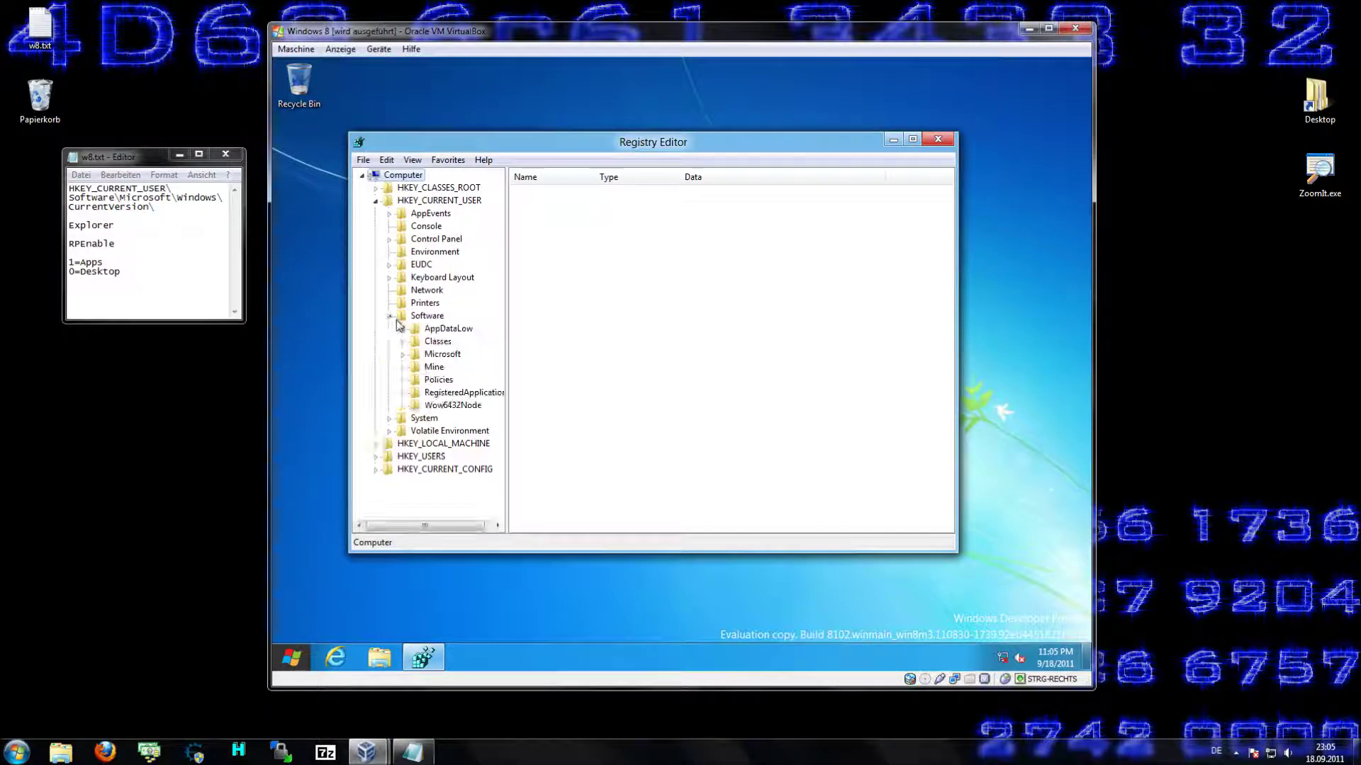
left_click(403, 354)
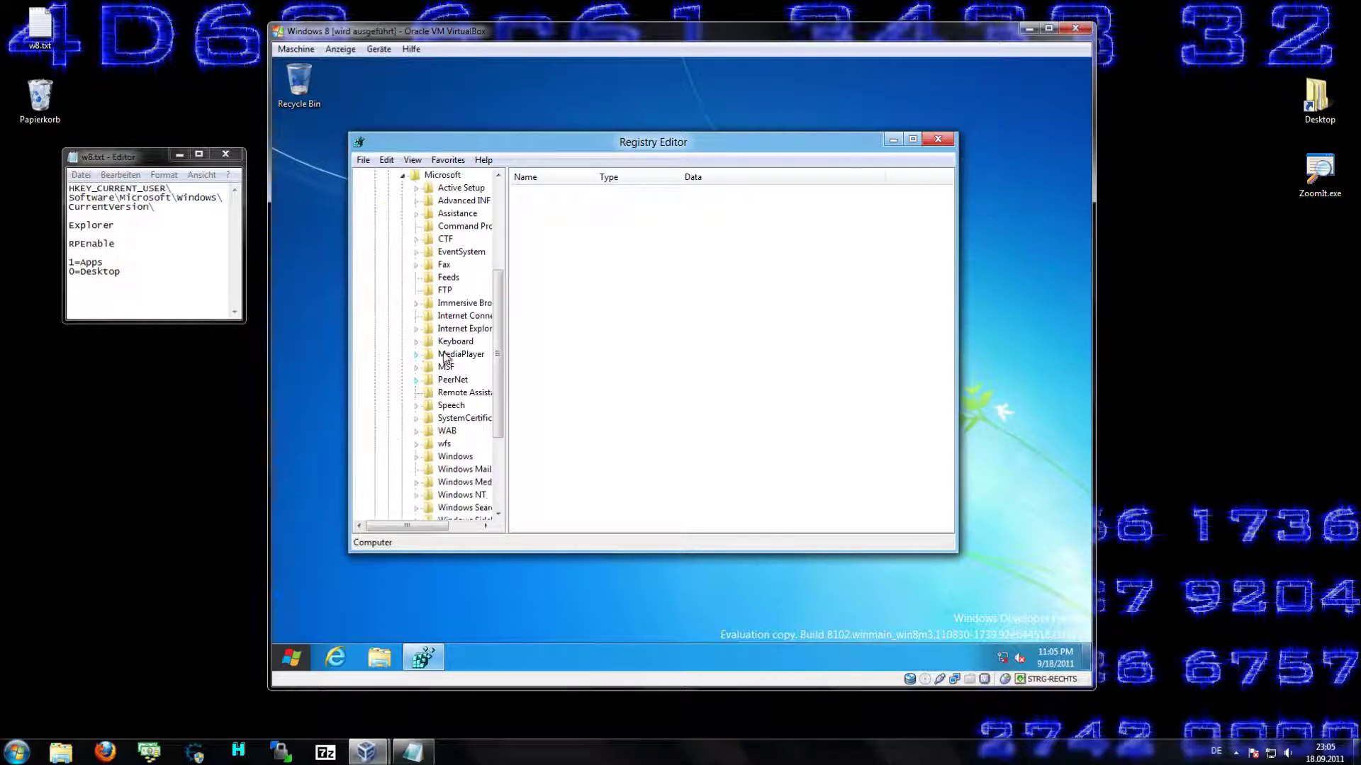
left_click(462, 341)
left_click(447, 431)
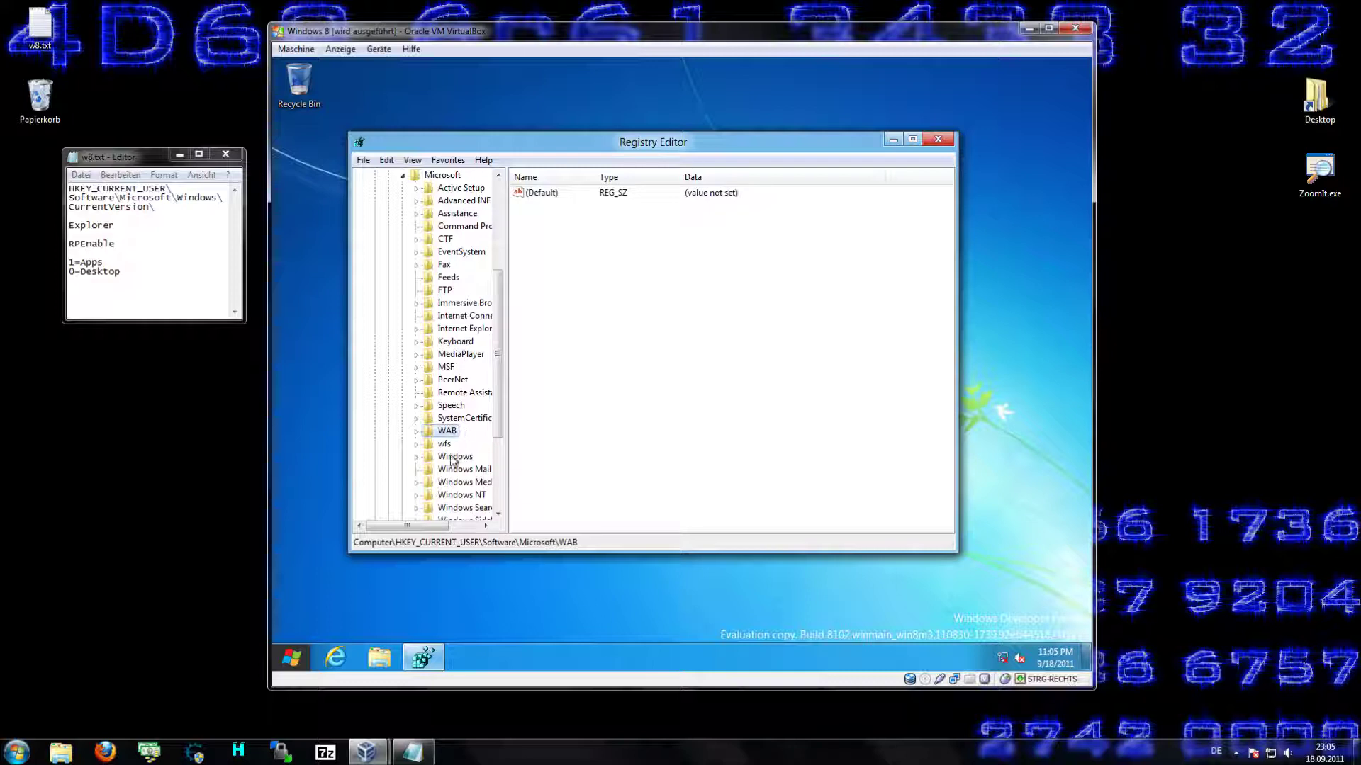
left_click(425, 457)
left_click(418, 456)
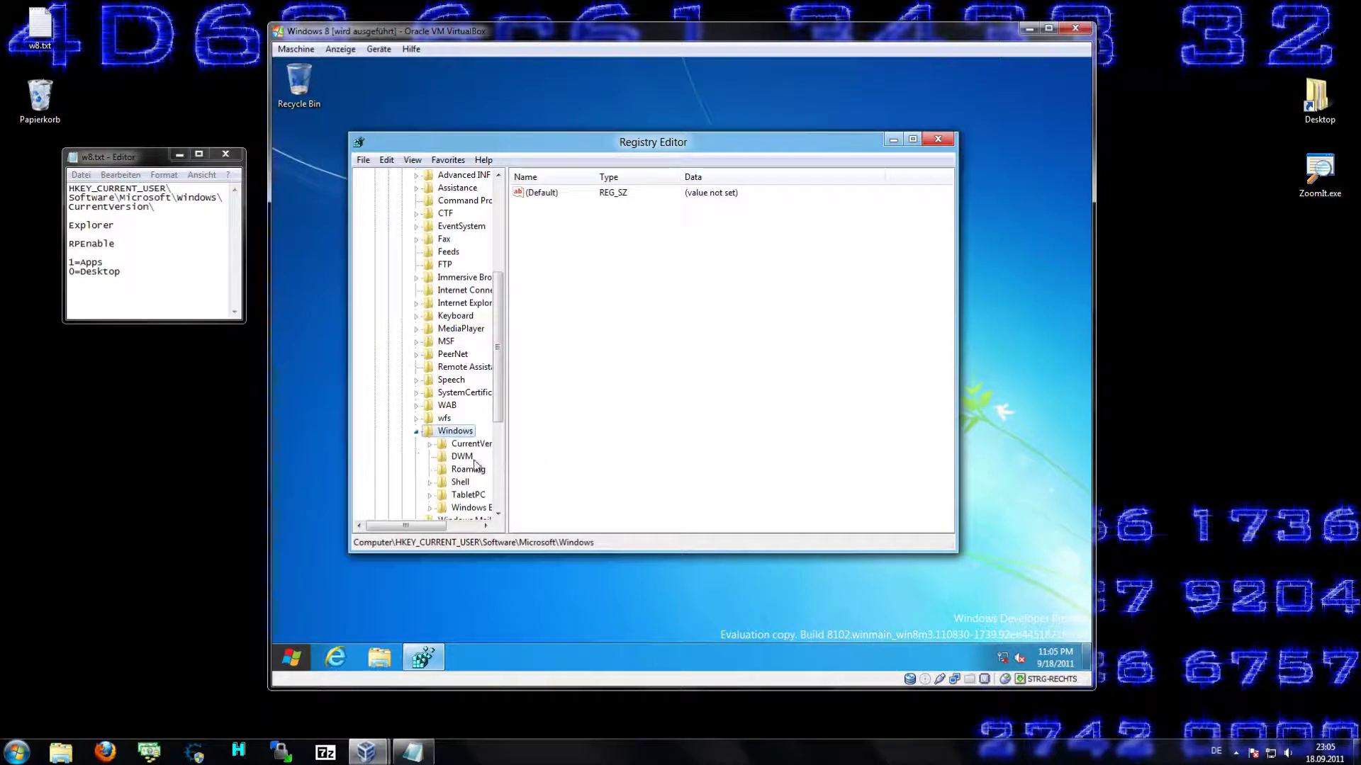
Step: Enlarge the Registry Editor window and widen the key tree so the subkeys of Windows are readable
key("e")
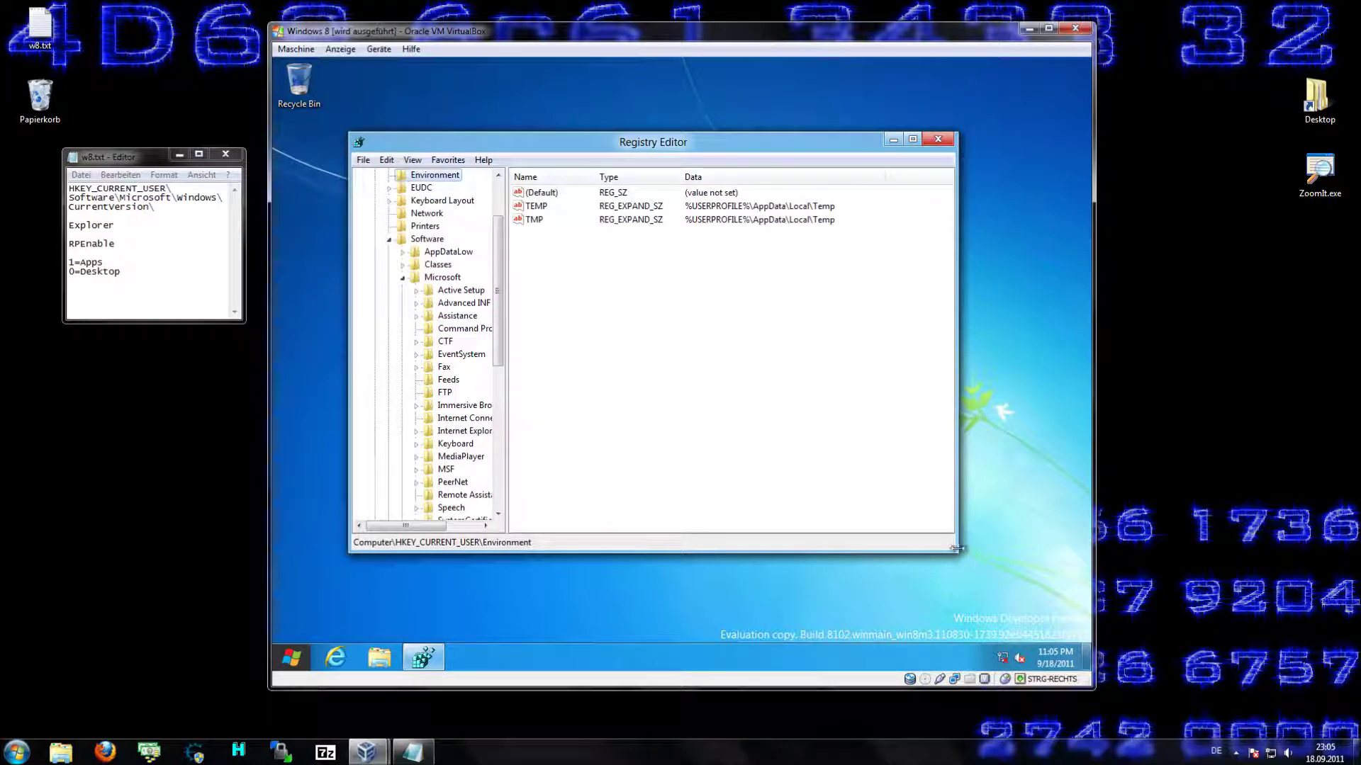
left_click_drag(956, 550, 1063, 612)
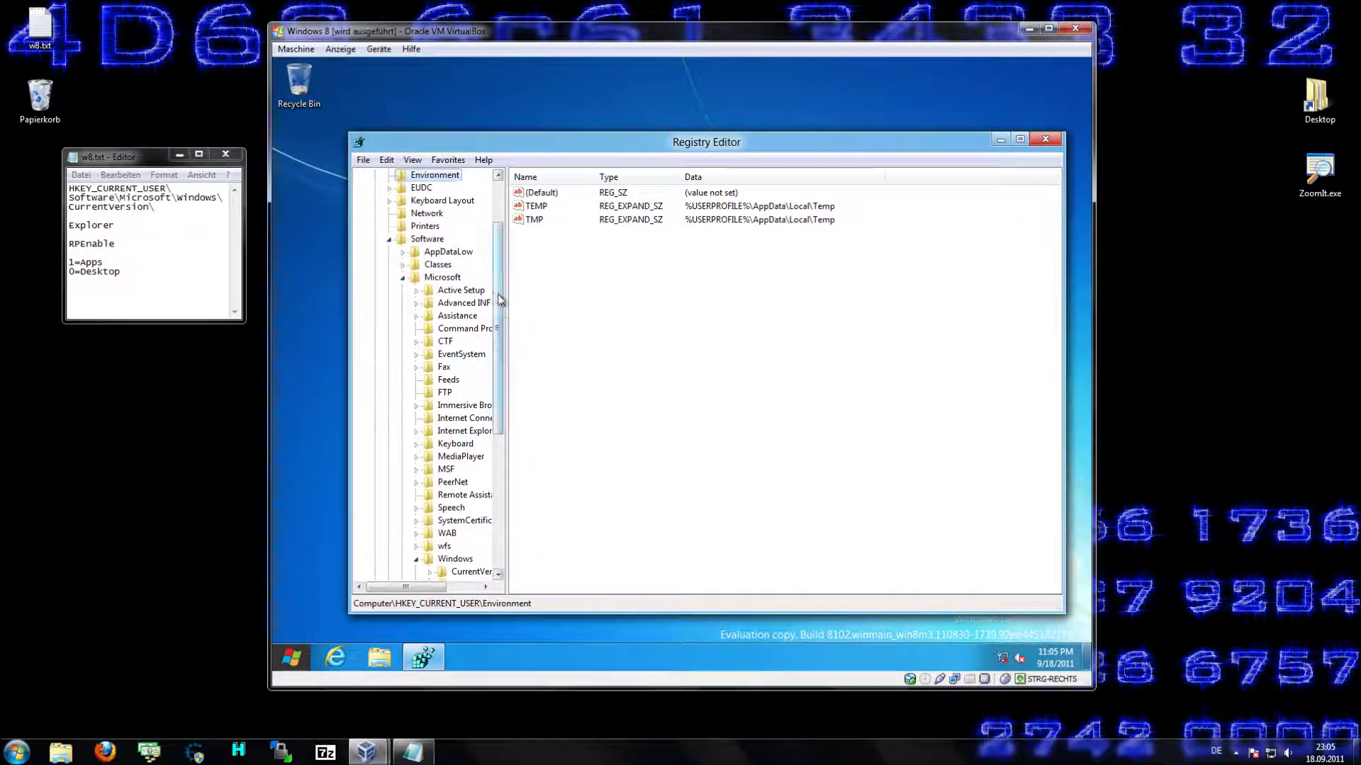
left_click_drag(500, 301, 505, 361)
left_click(489, 482)
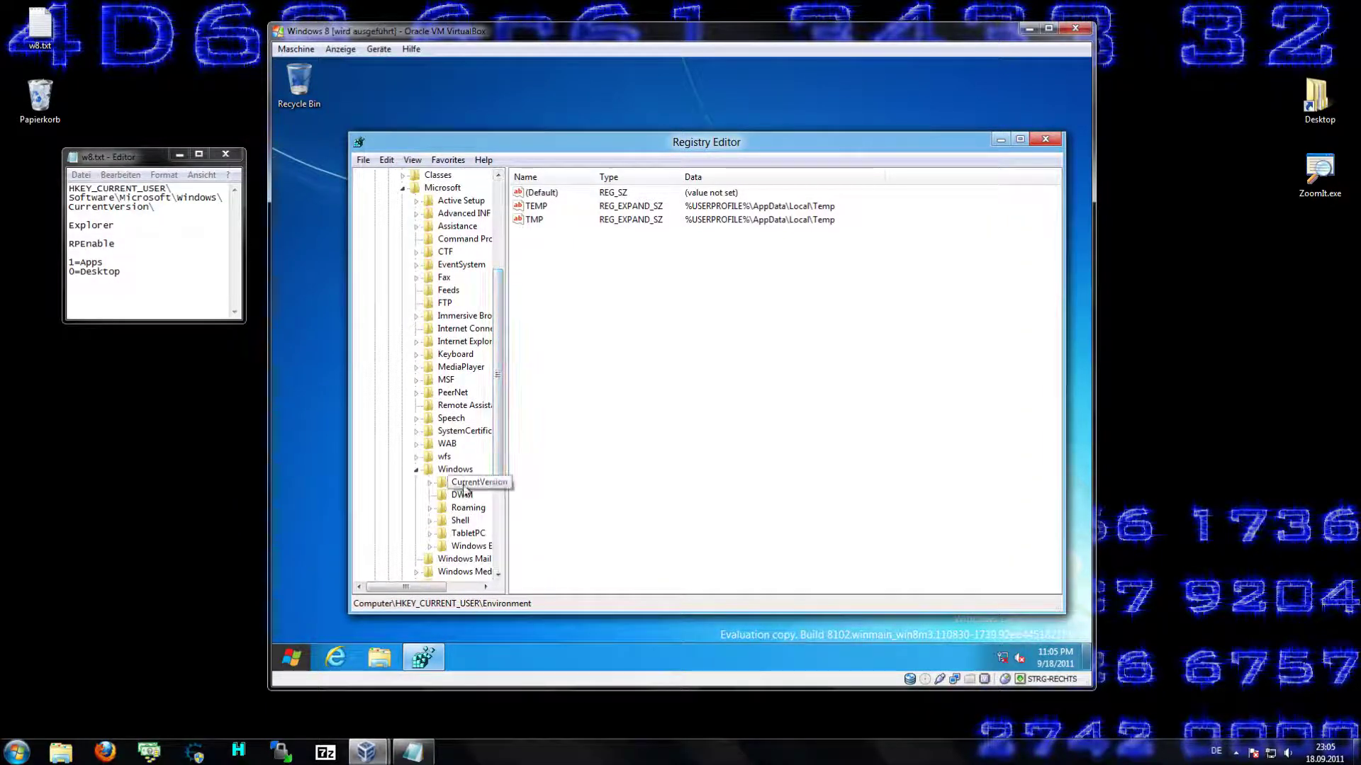
left_click_drag(508, 478, 529, 469)
Step: Expand CurrentVersion under Windows, show the values of its Explorer key, and widen the key tree further
left_click(430, 483)
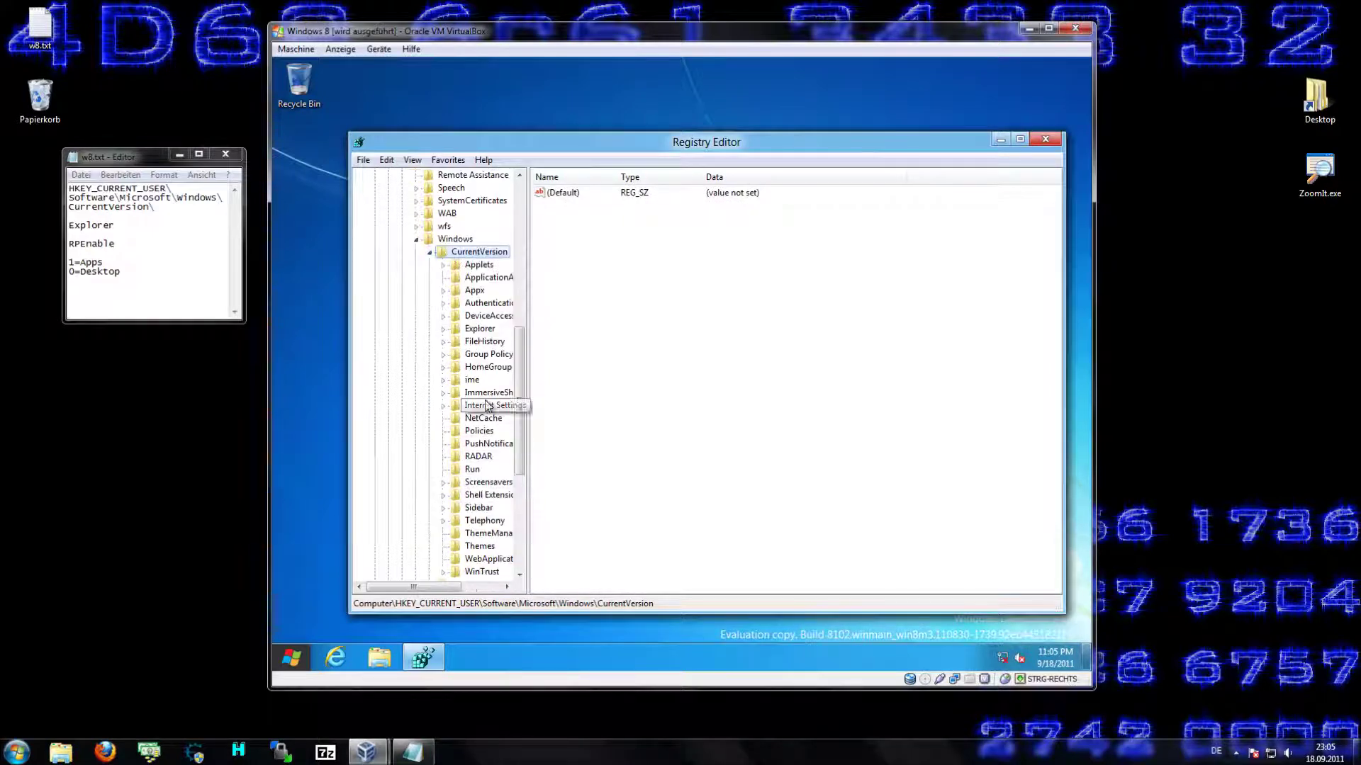
left_click(488, 354)
left_click(480, 329)
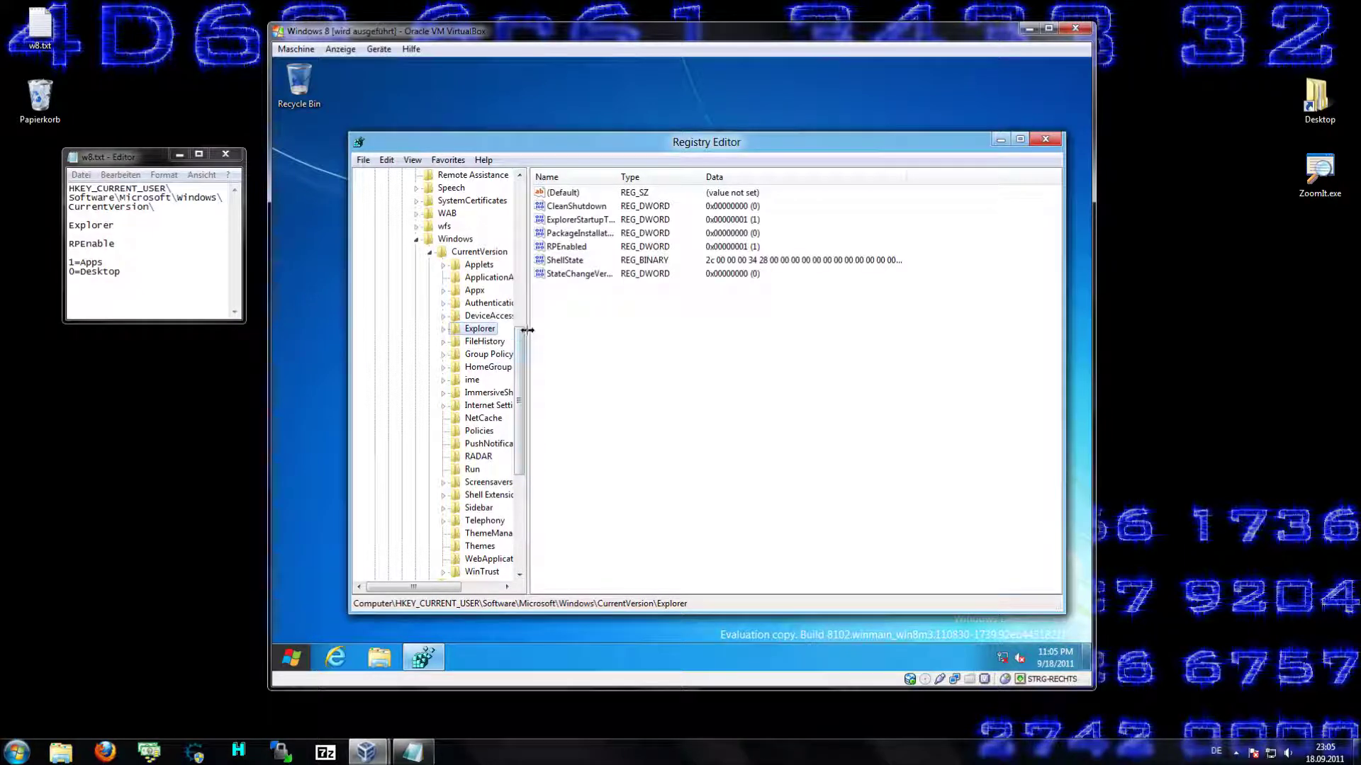
left_click_drag(528, 331, 548, 330)
Step: Set the Explorer key's RPEnabled value to 0 with decimal base
left_click(588, 247)
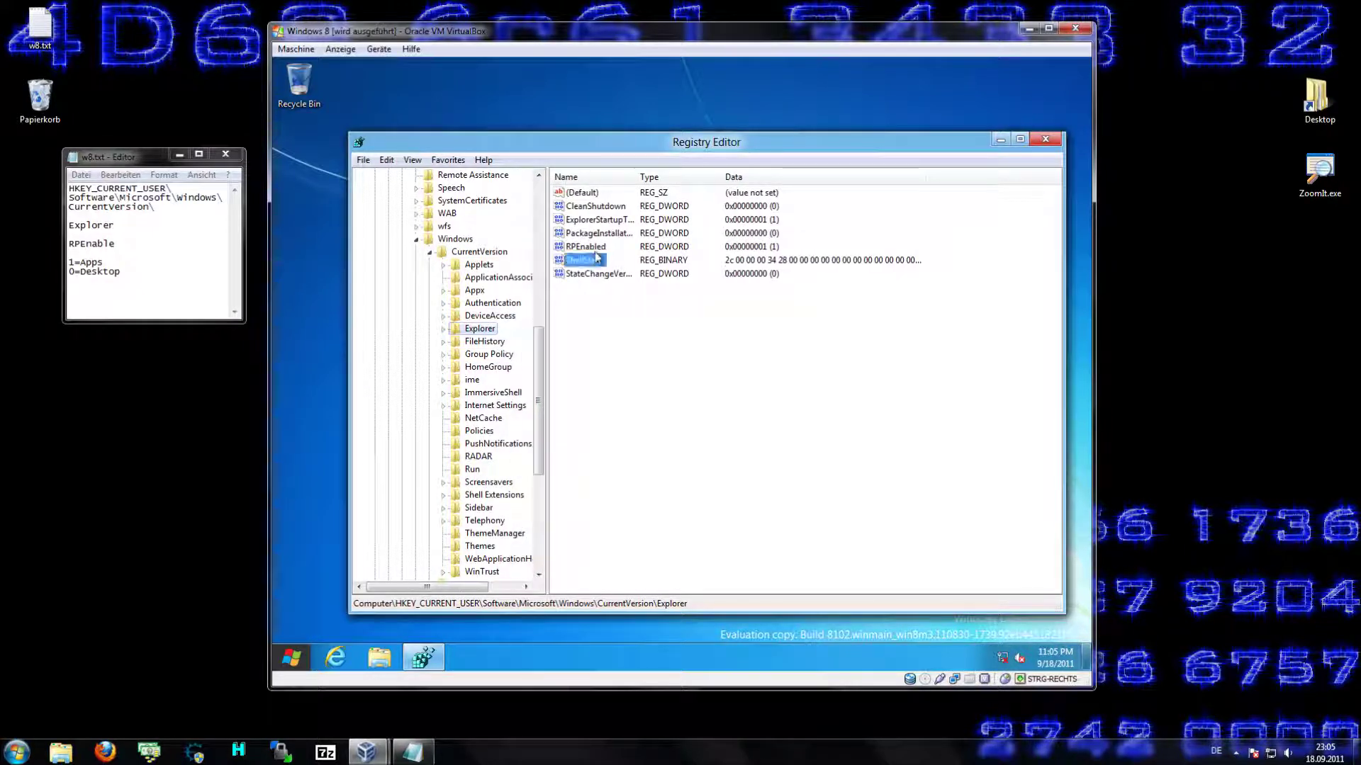
left_click(593, 249)
double_click(594, 248)
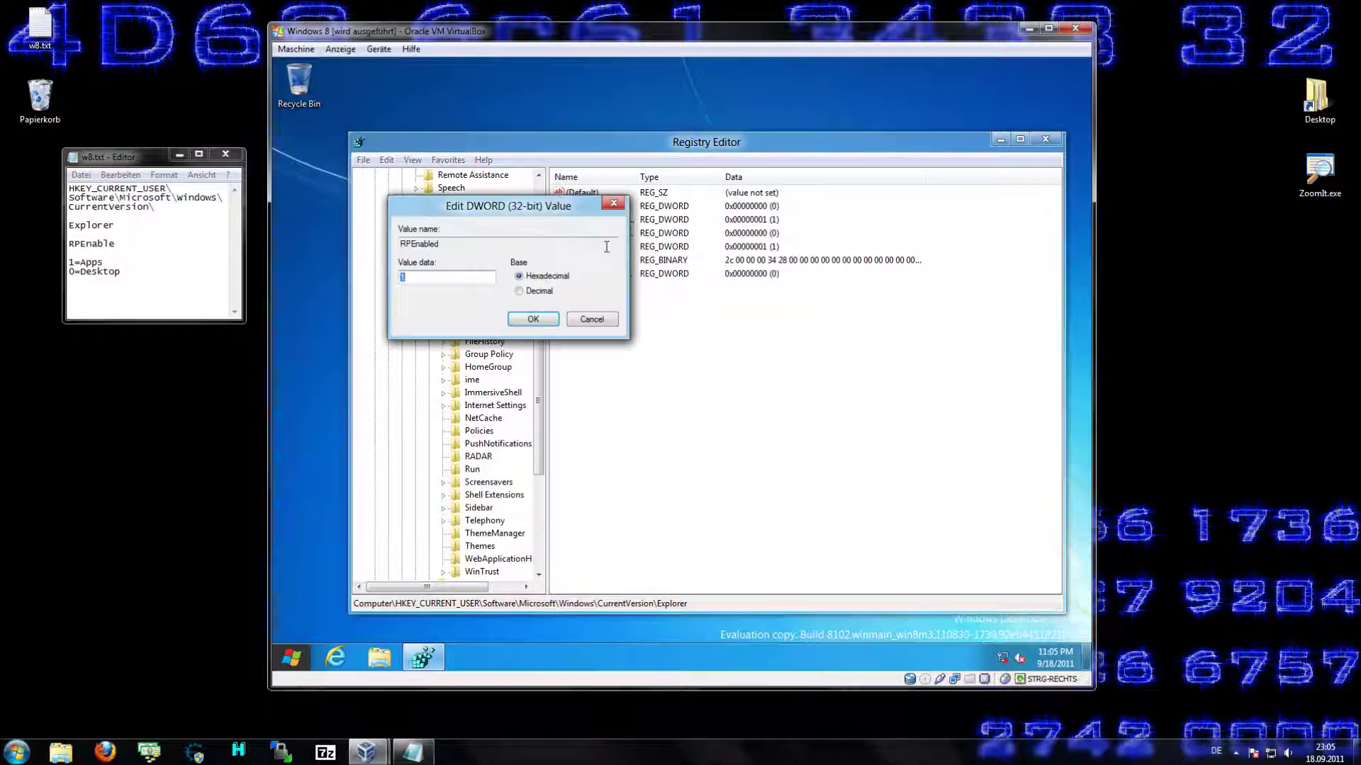
type("0")
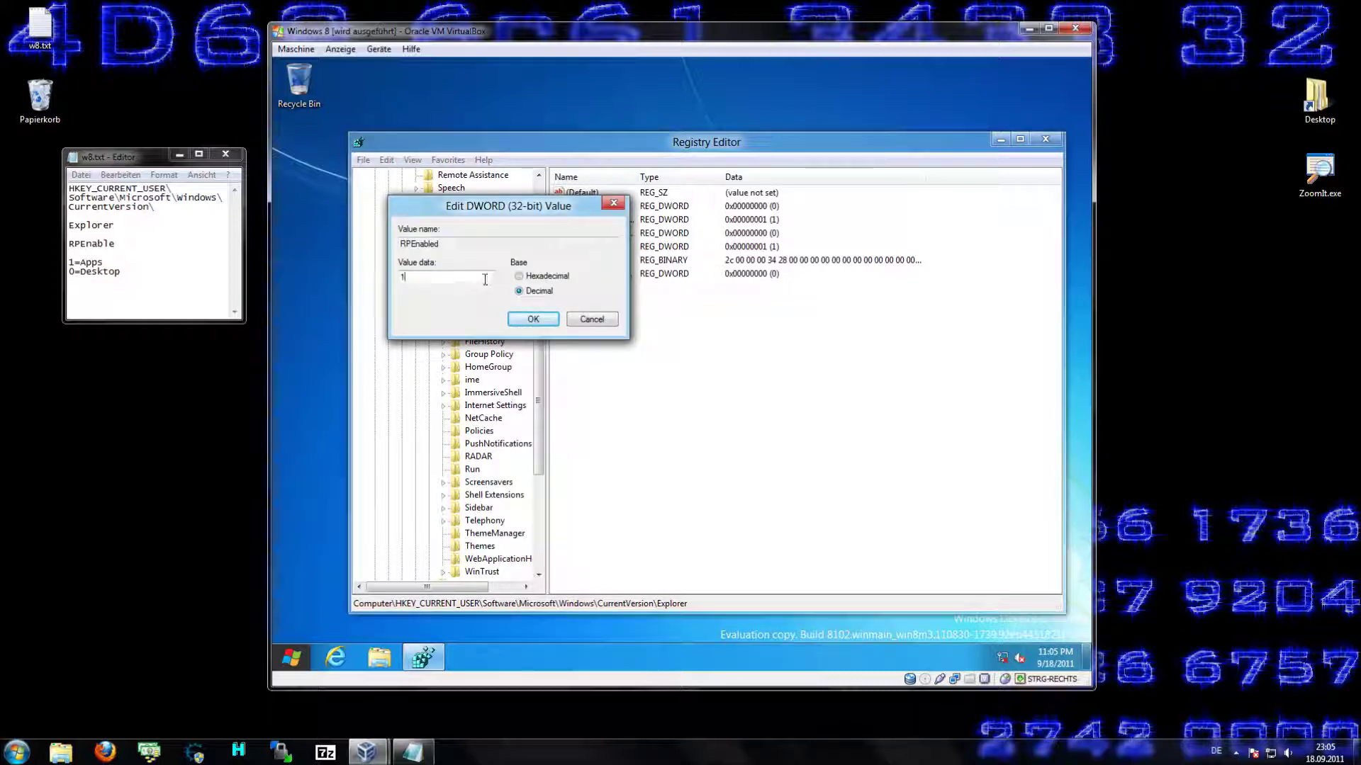
left_click(519, 291)
left_click(532, 319)
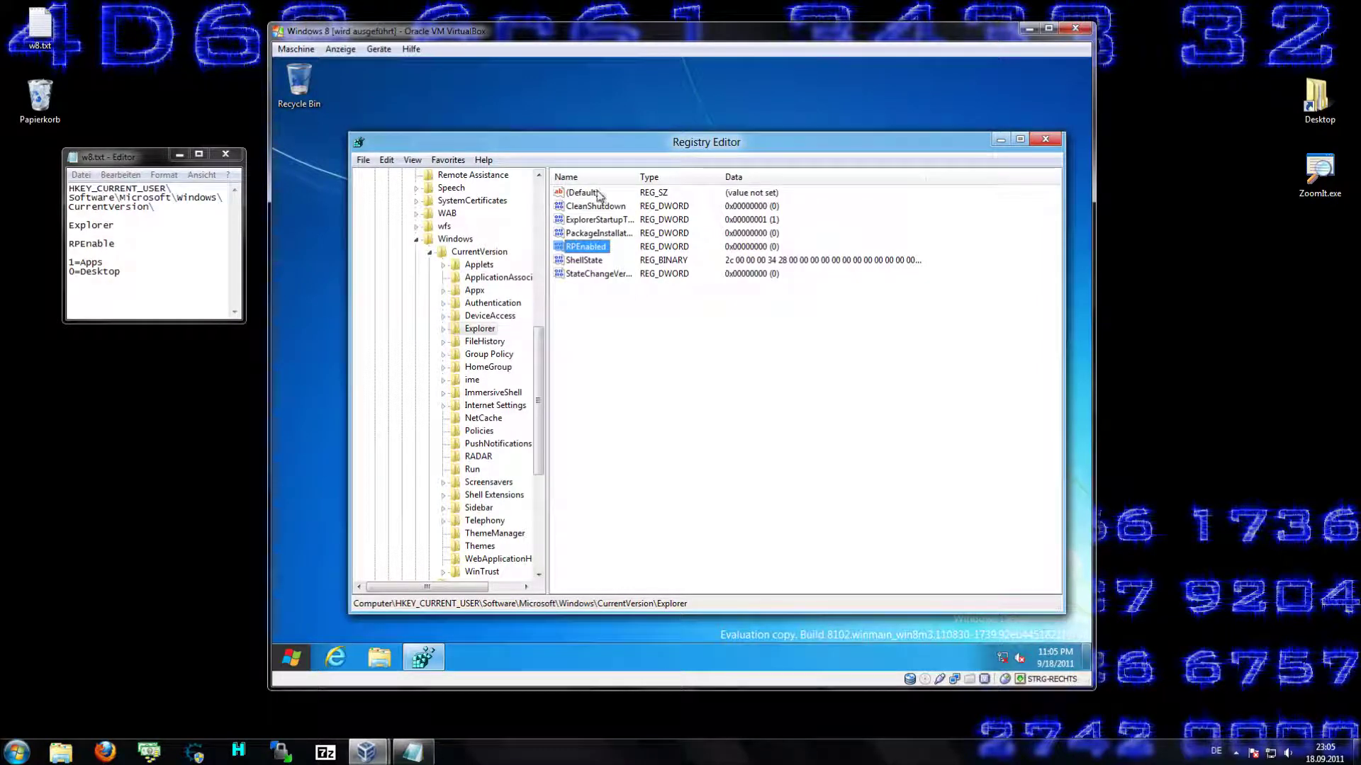
Step: Review the key path from HKEY_CURRENT_USER through Software, Microsoft, Windows and CurrentVersion to Explorer, selecting the keys in turn
left_click_drag(540, 339, 539, 192)
left_click(401, 207)
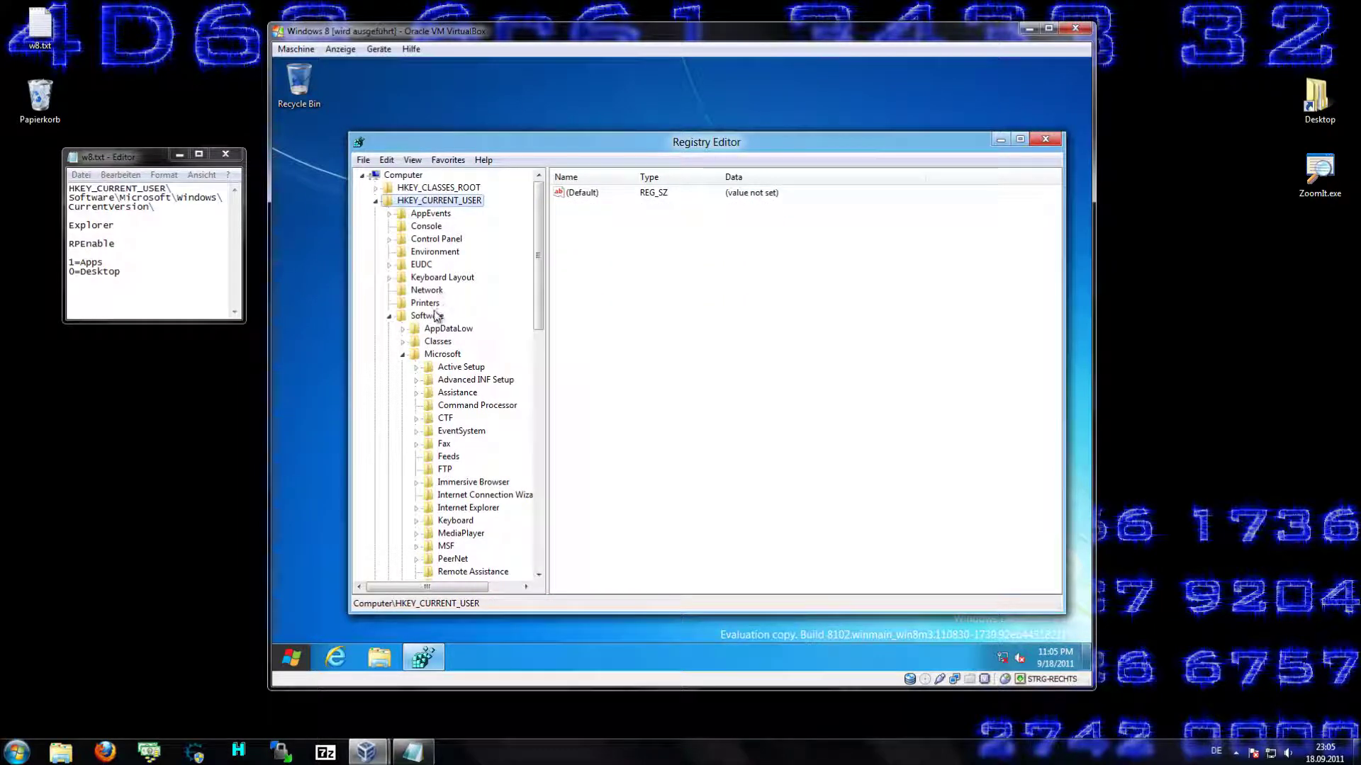
left_click(436, 316)
left_click(448, 355)
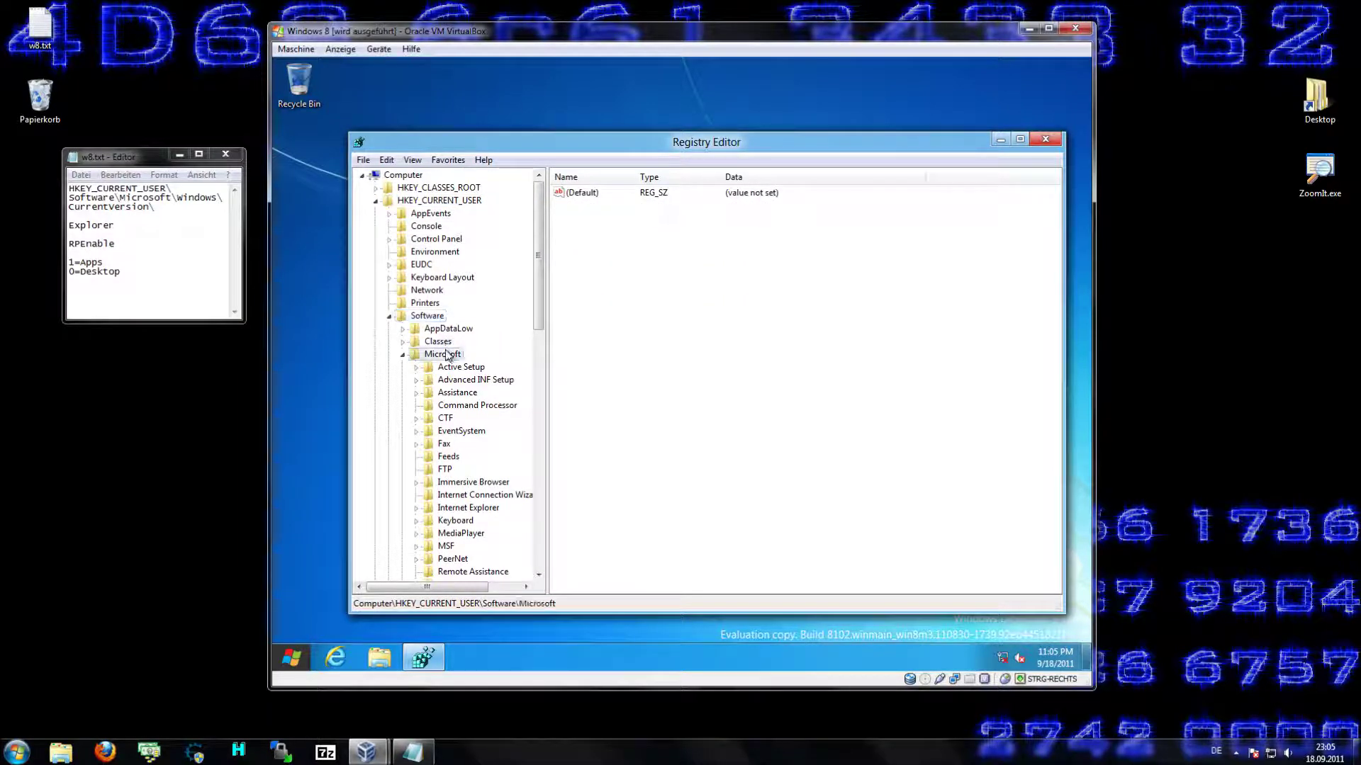
scroll(447, 354, "down", 6)
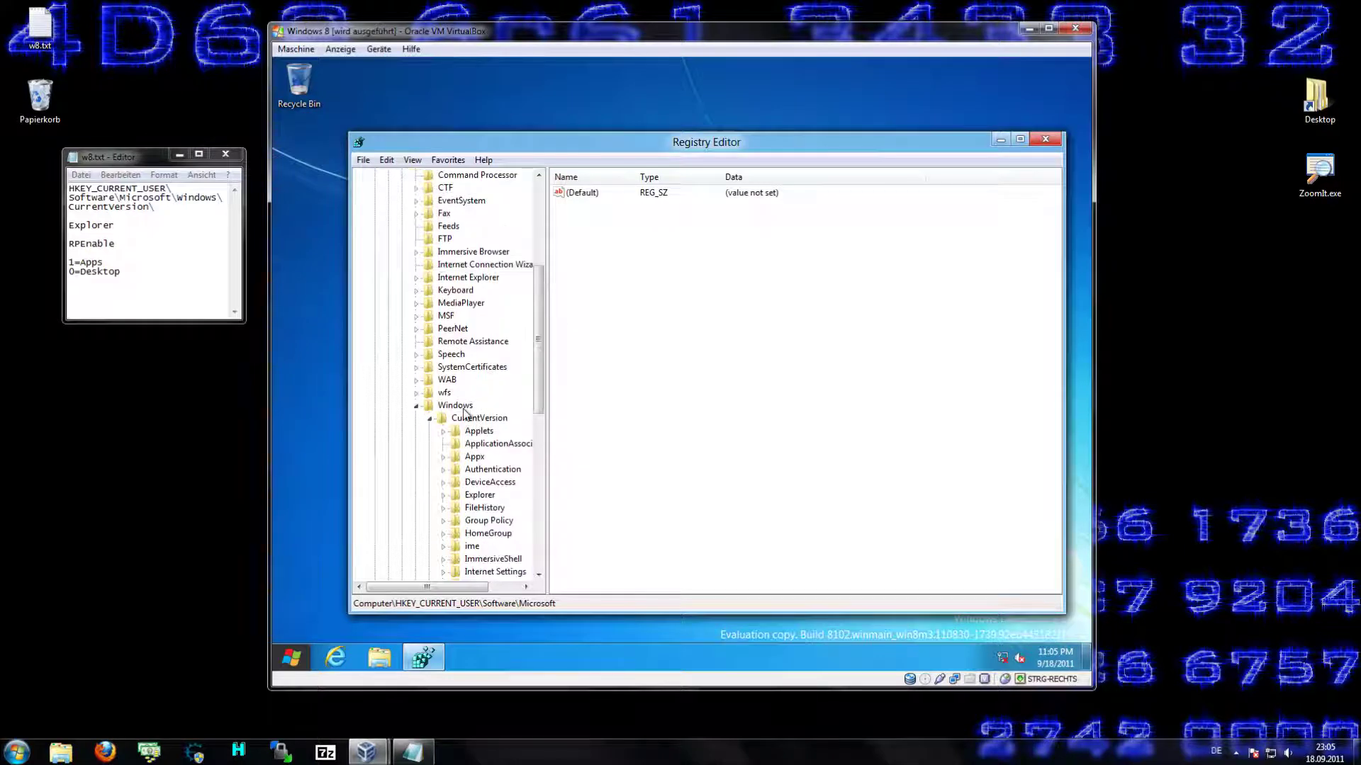
left_click(463, 409)
left_click(473, 418)
scroll(478, 425, "down", 3)
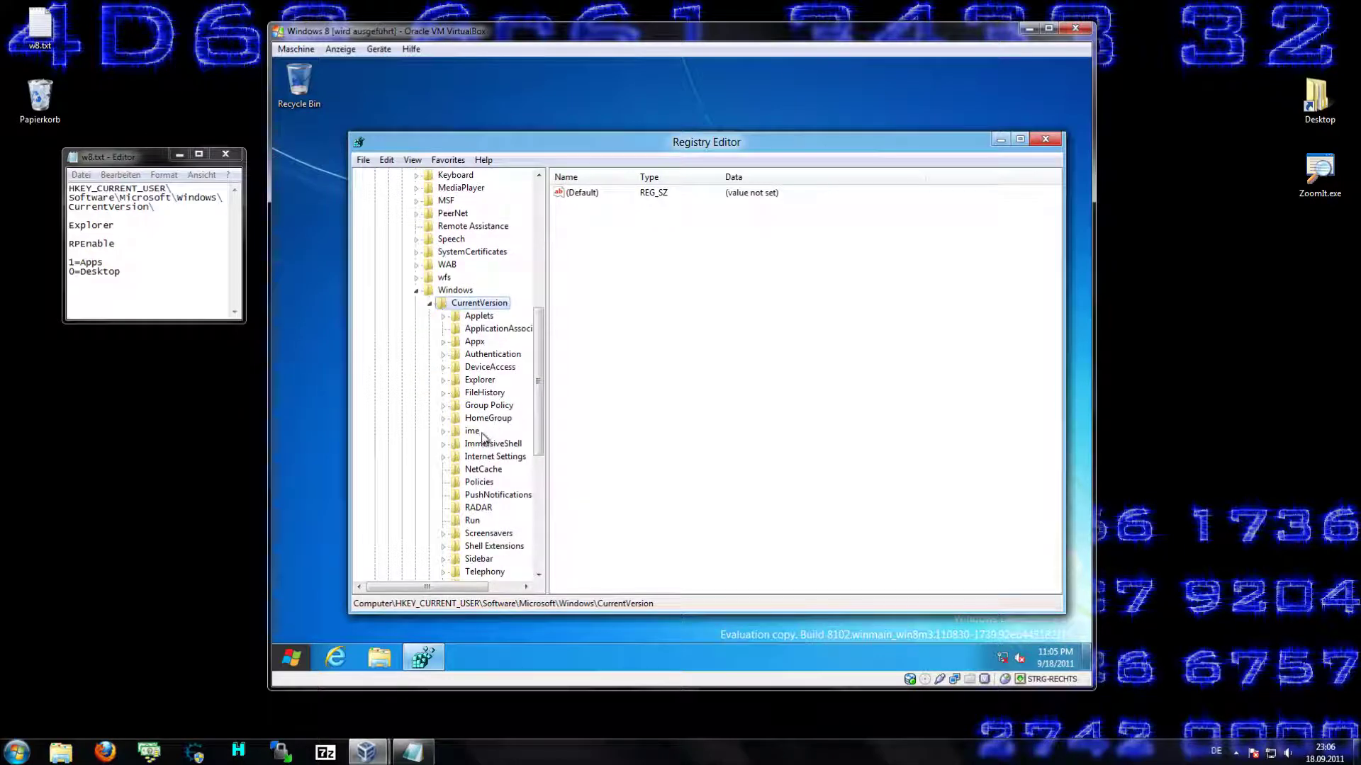
left_click(482, 381)
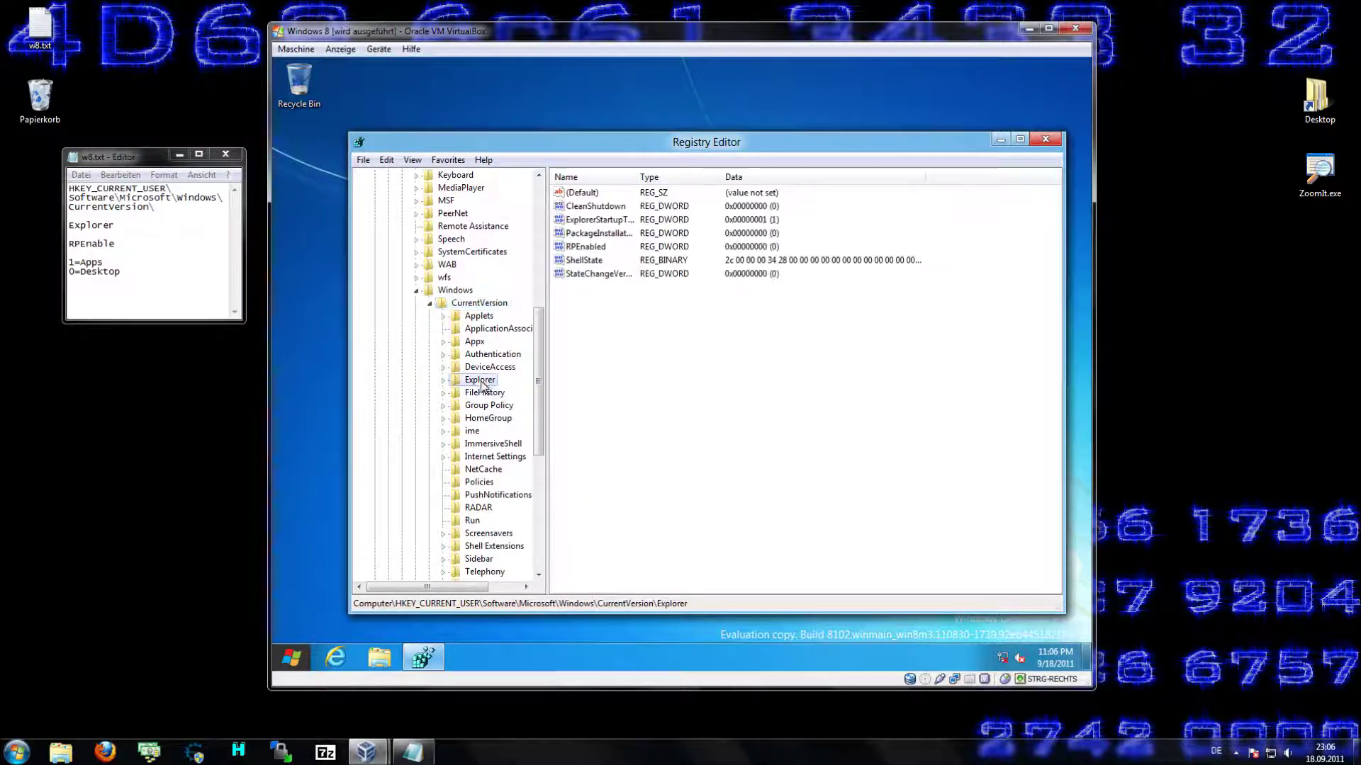
Step: Close the Registry Editor and restart the Windows 8 virtual machine
left_click(1044, 139)
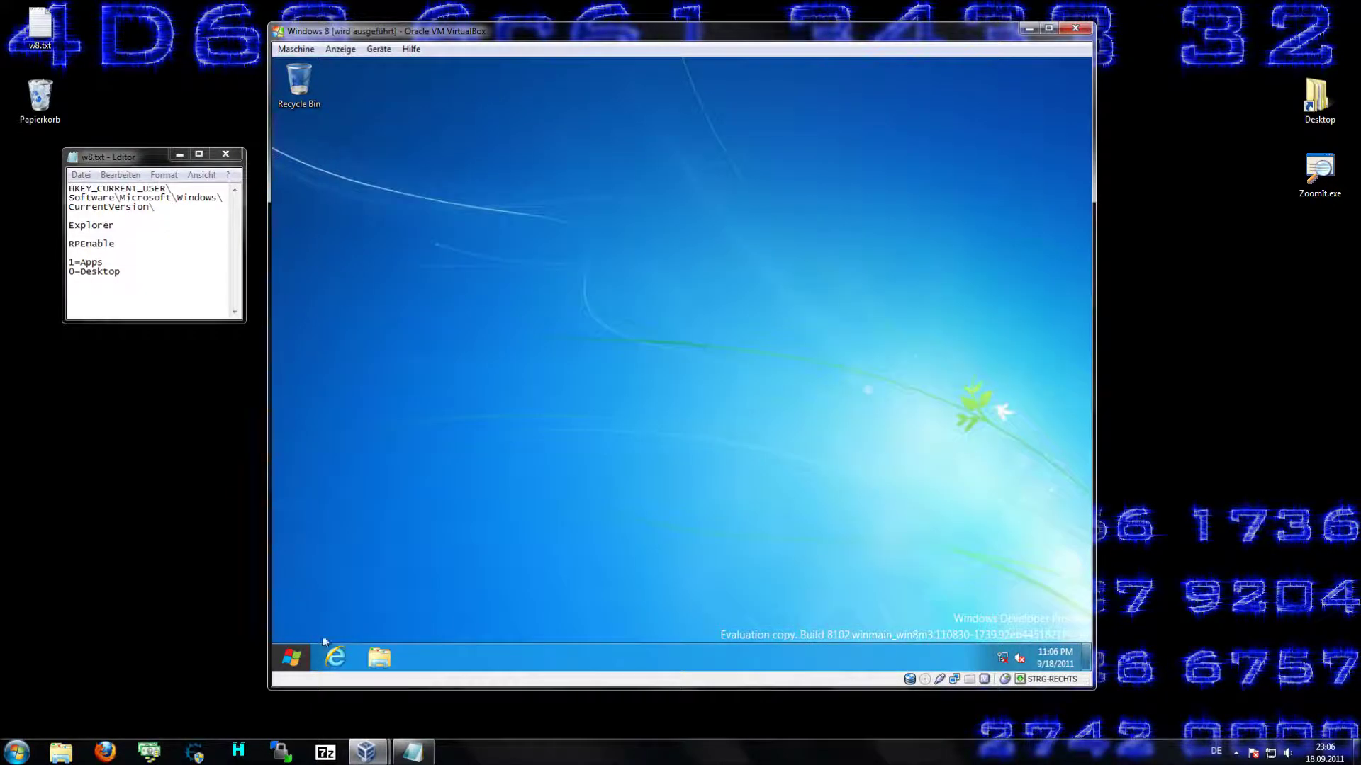
key("alt+F4")
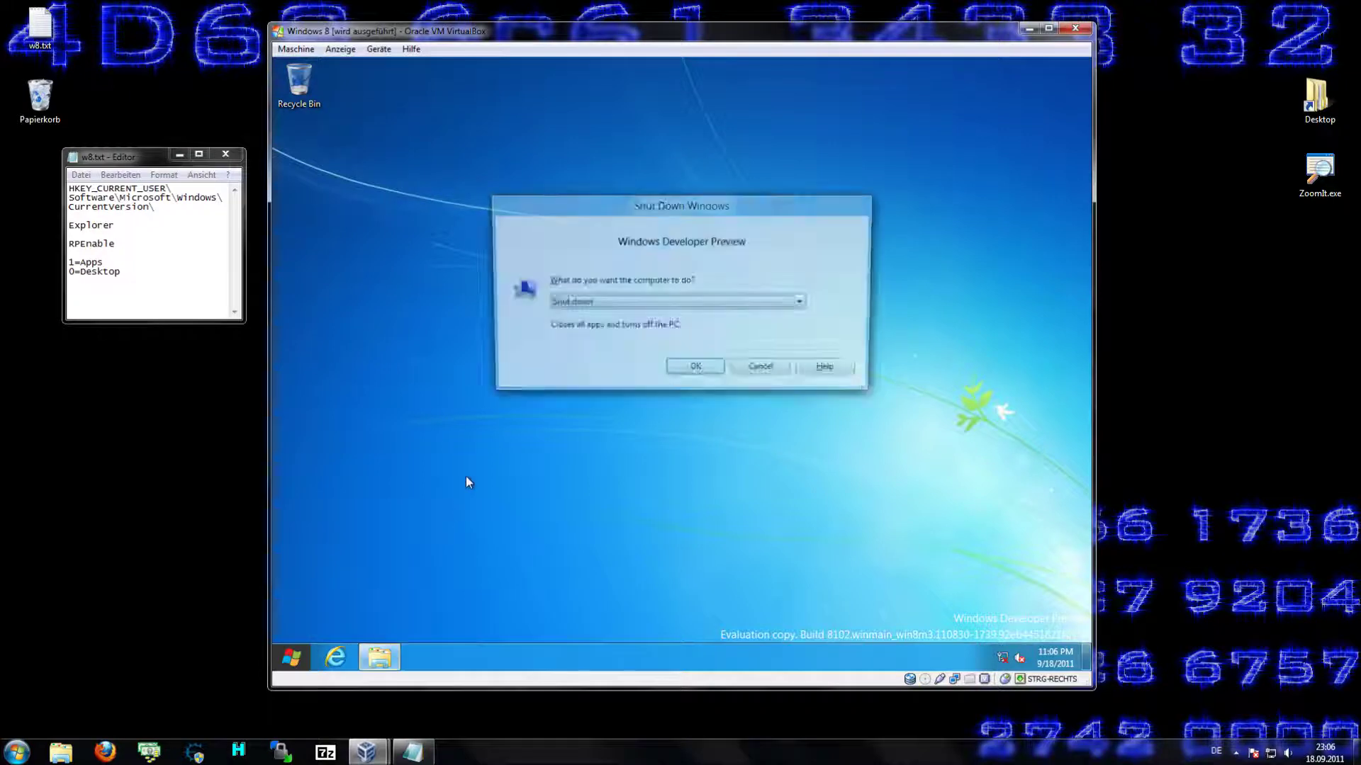
left_click(607, 304)
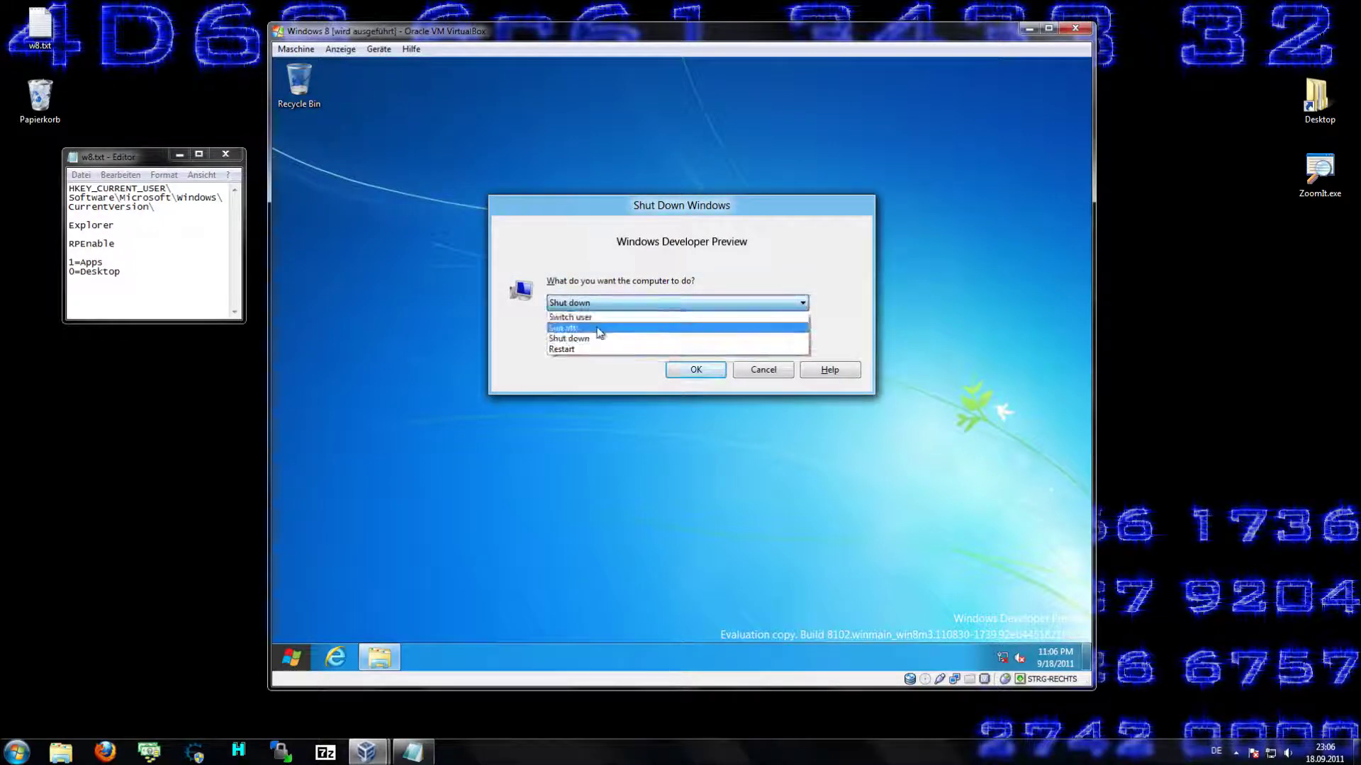
left_click(588, 349)
left_click(698, 368)
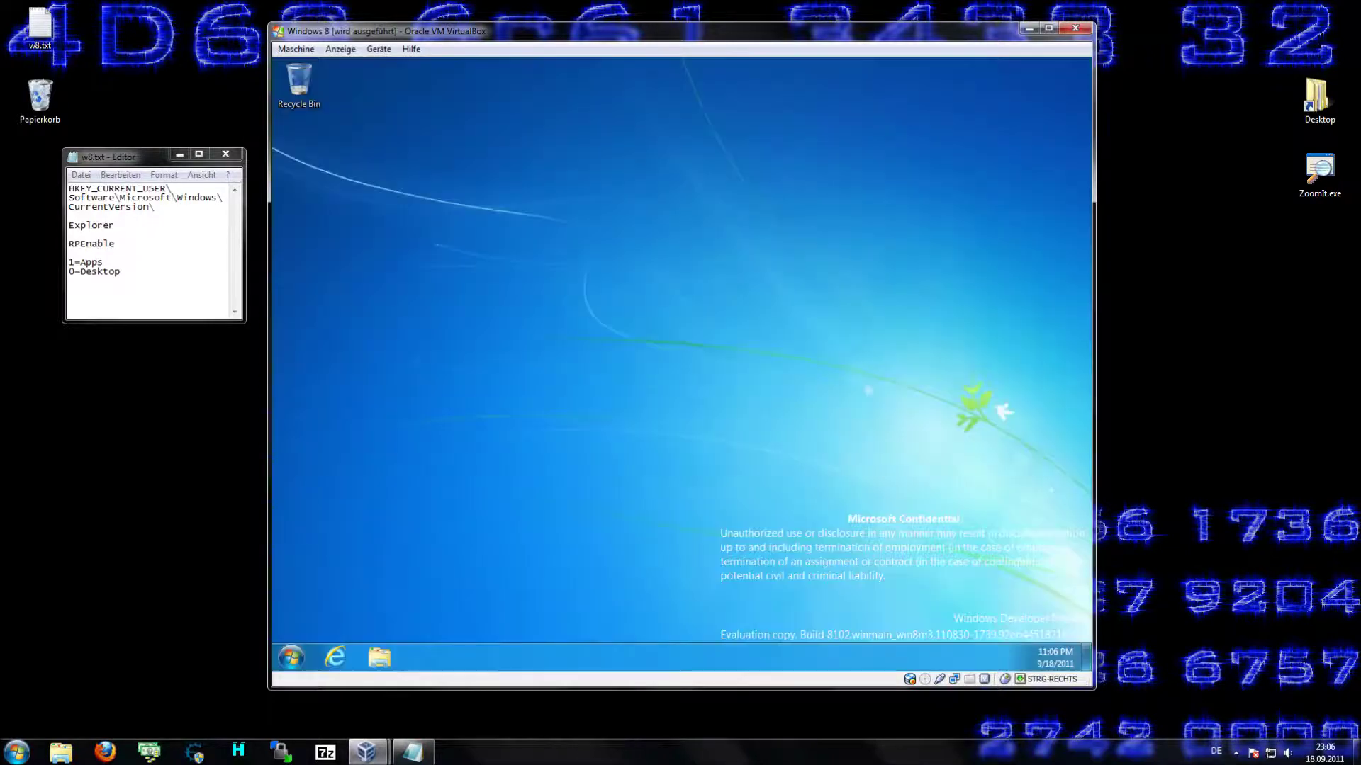
Step: Change the Windows 8 desktop background to solid black, save it, and return to the desktop
right_click(523, 275)
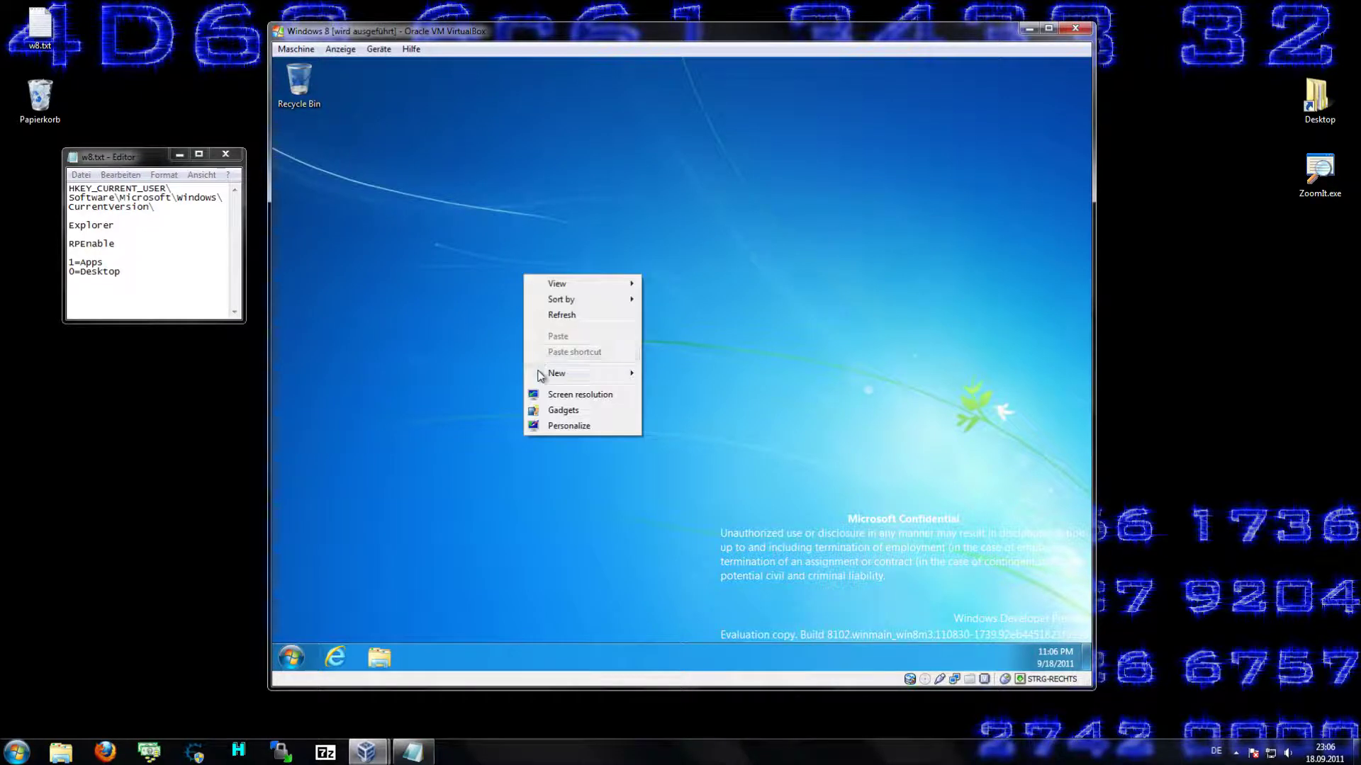
left_click(549, 422)
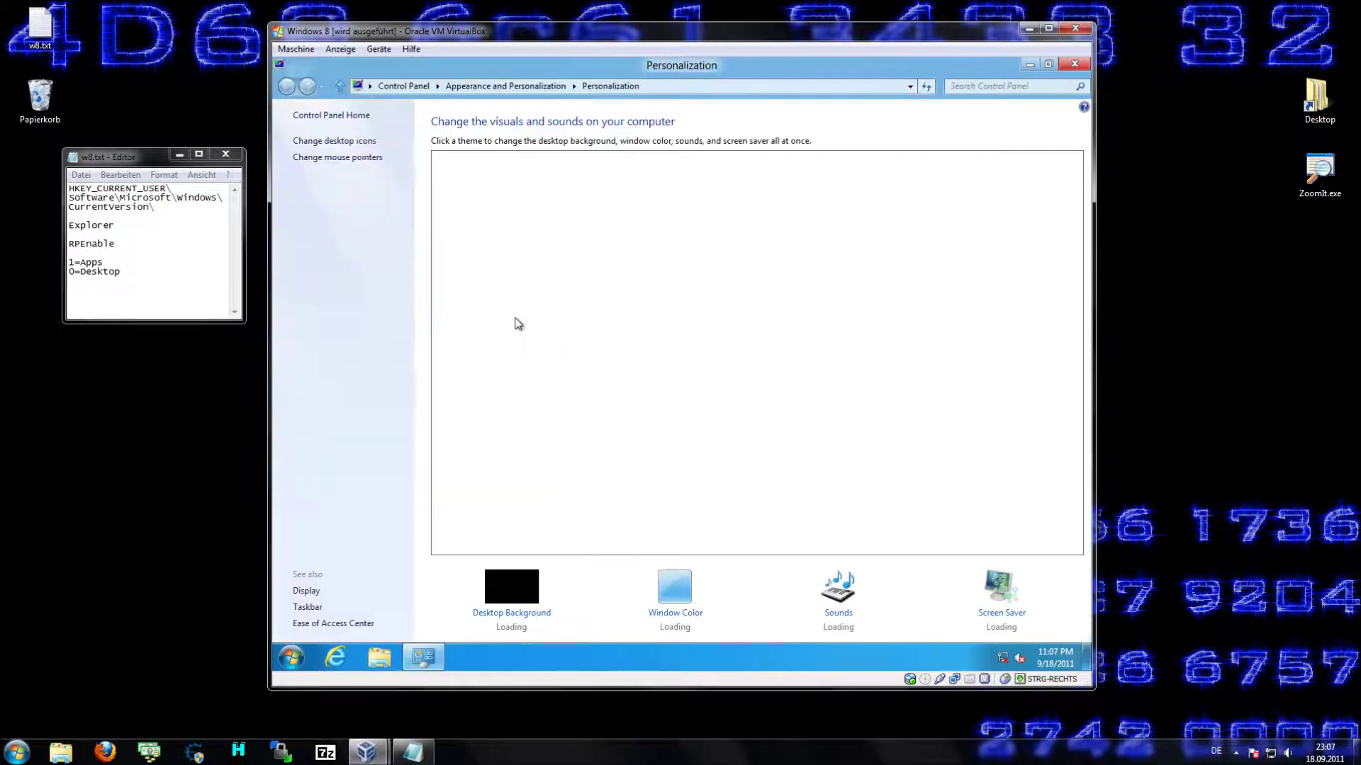
left_click(537, 615)
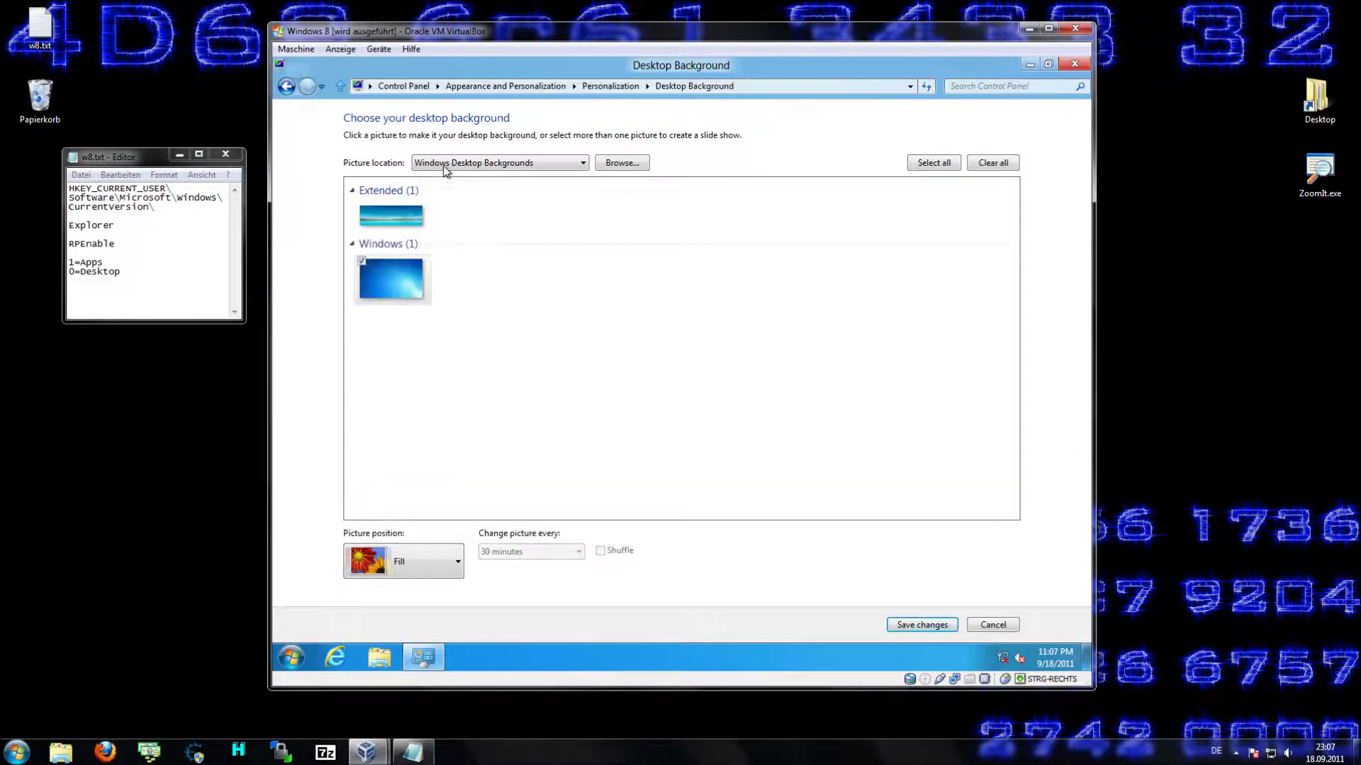
left_click(443, 166)
left_click(443, 205)
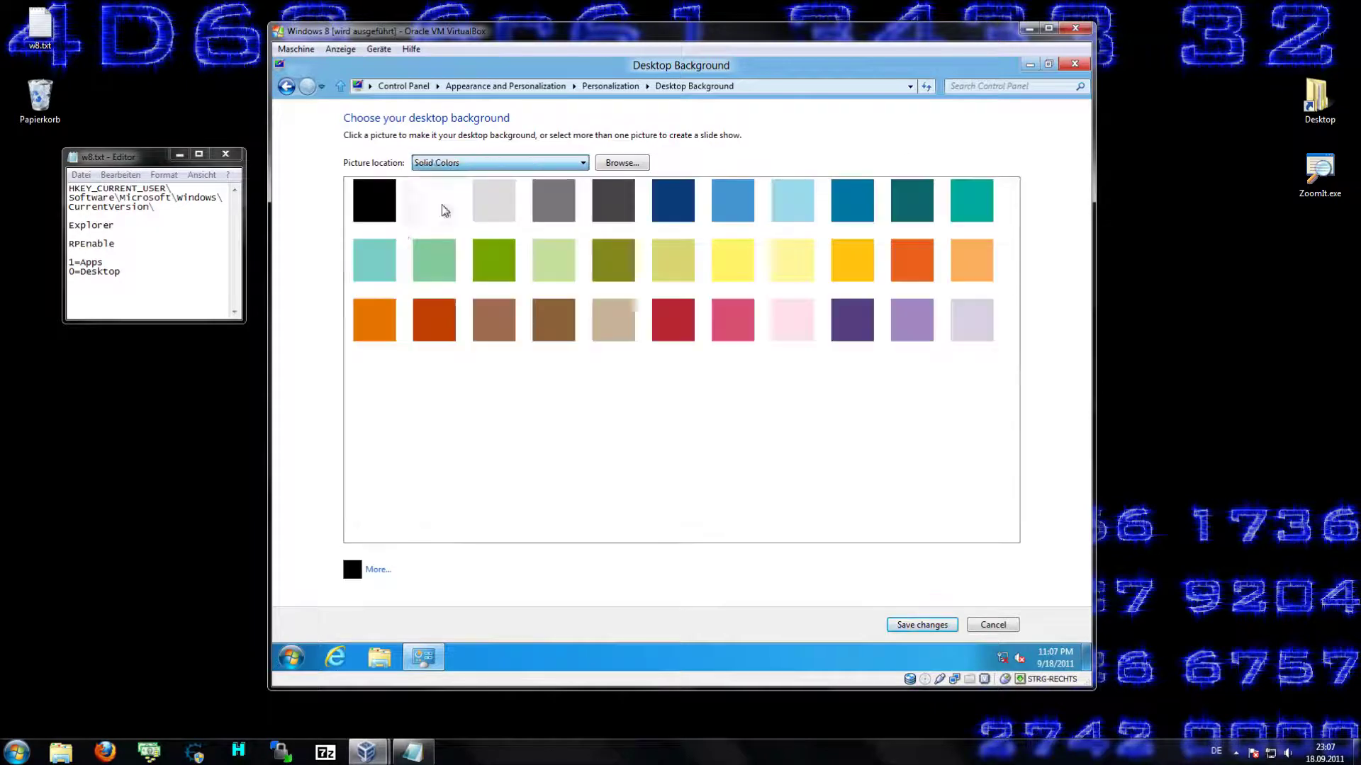
left_click(376, 211)
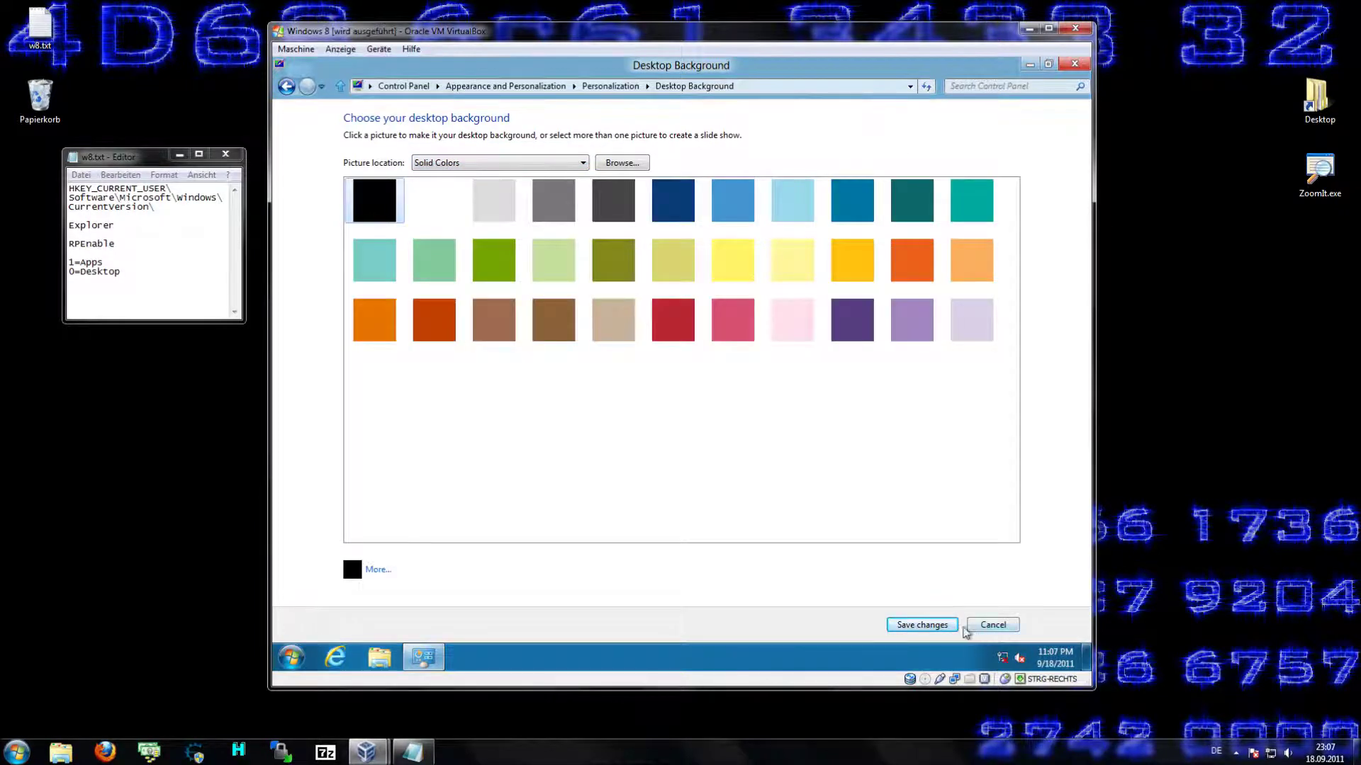
left_click(921, 625)
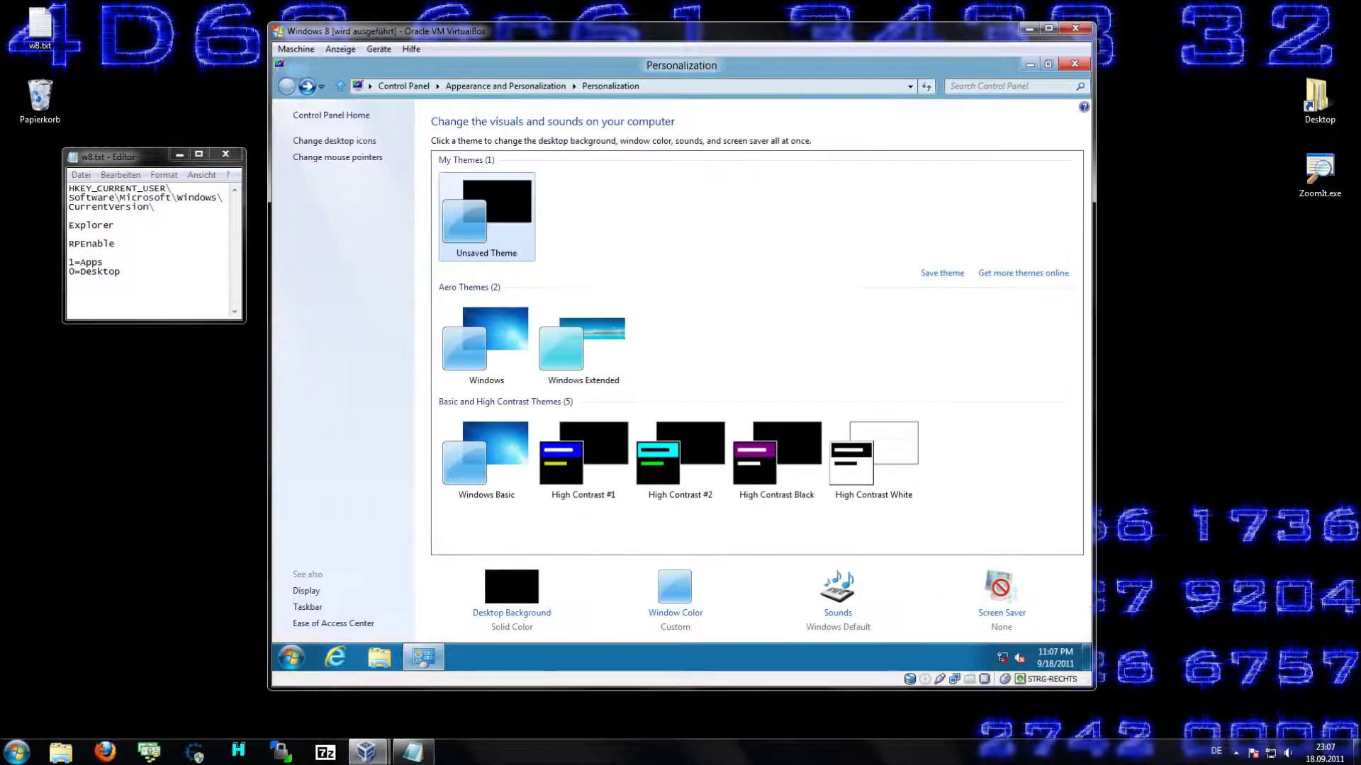
left_click(1073, 64)
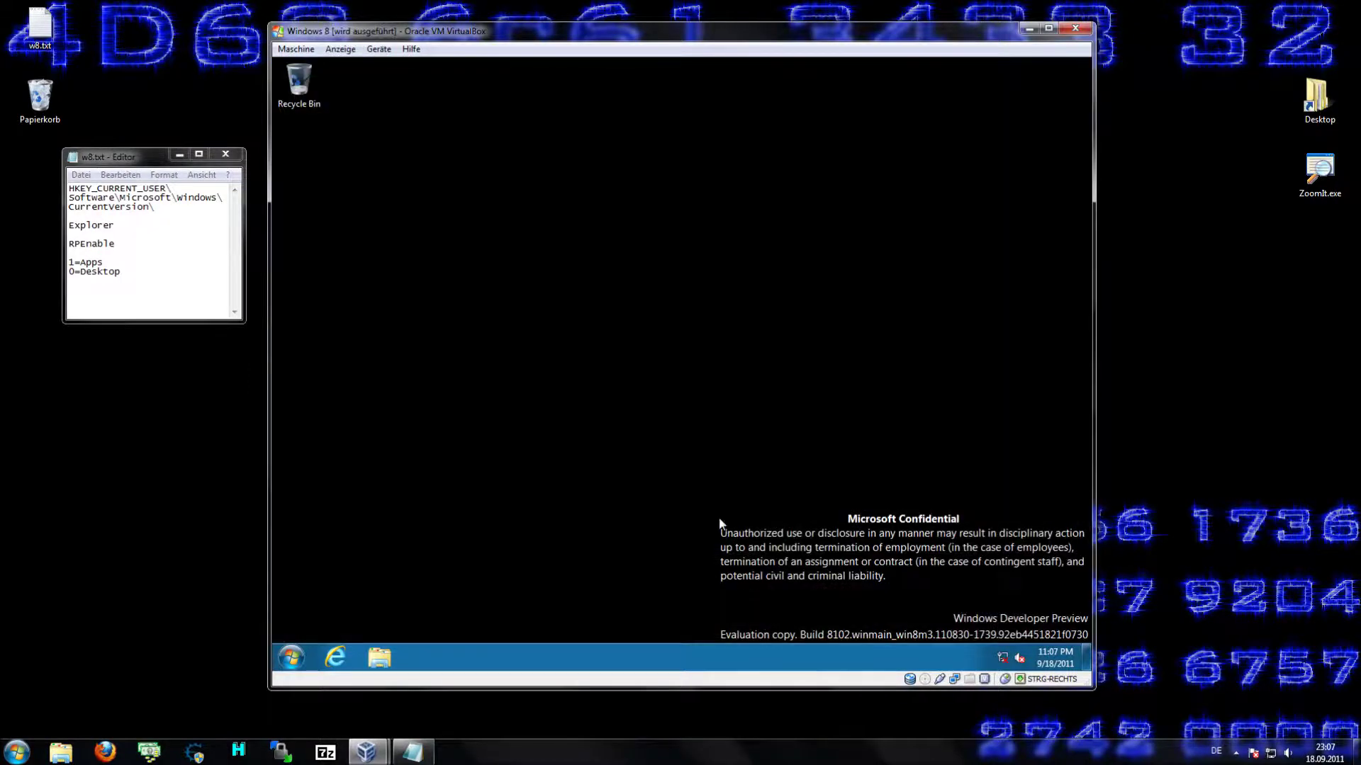
left_click_drag(716, 517, 1065, 588)
Step: Open a blank Notepad window in the virtual machine by running notepad.exe
key("super+r")
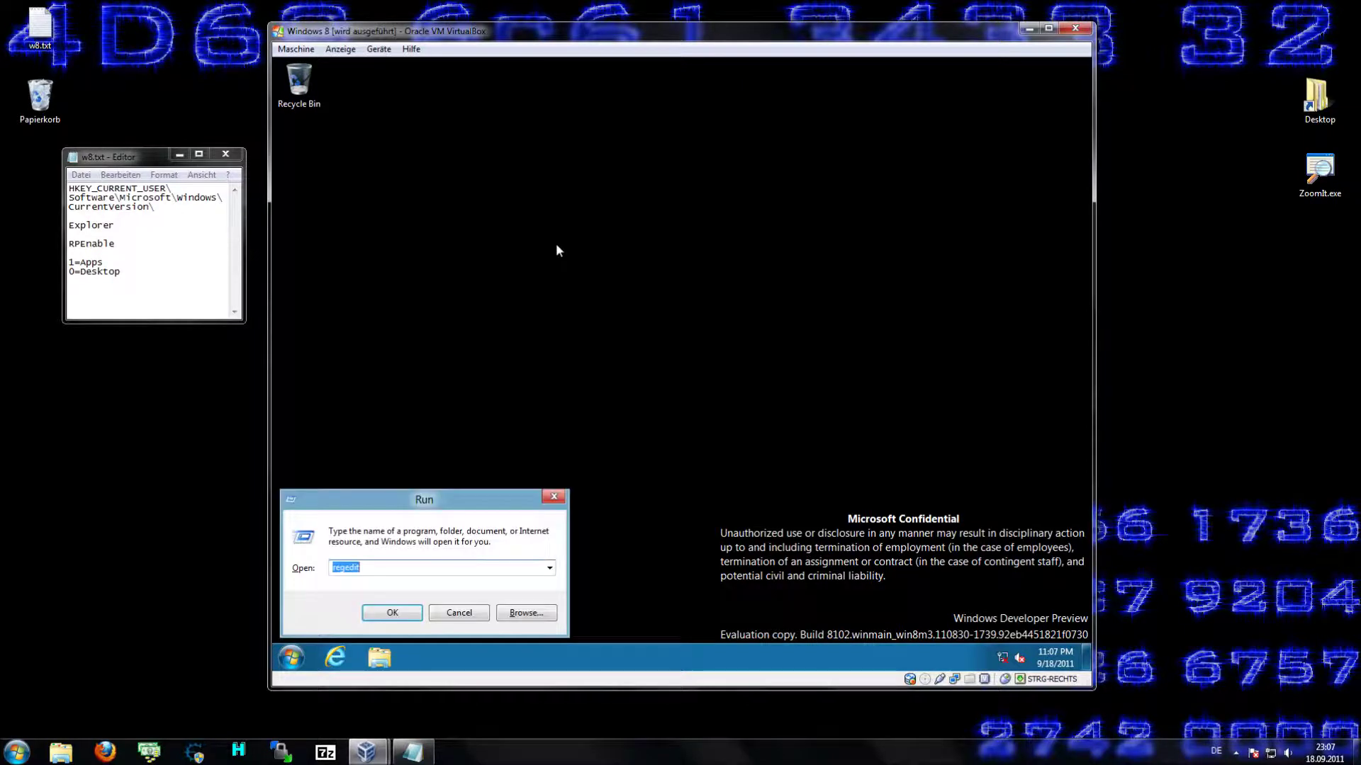
type("notepad.exe")
key("Return")
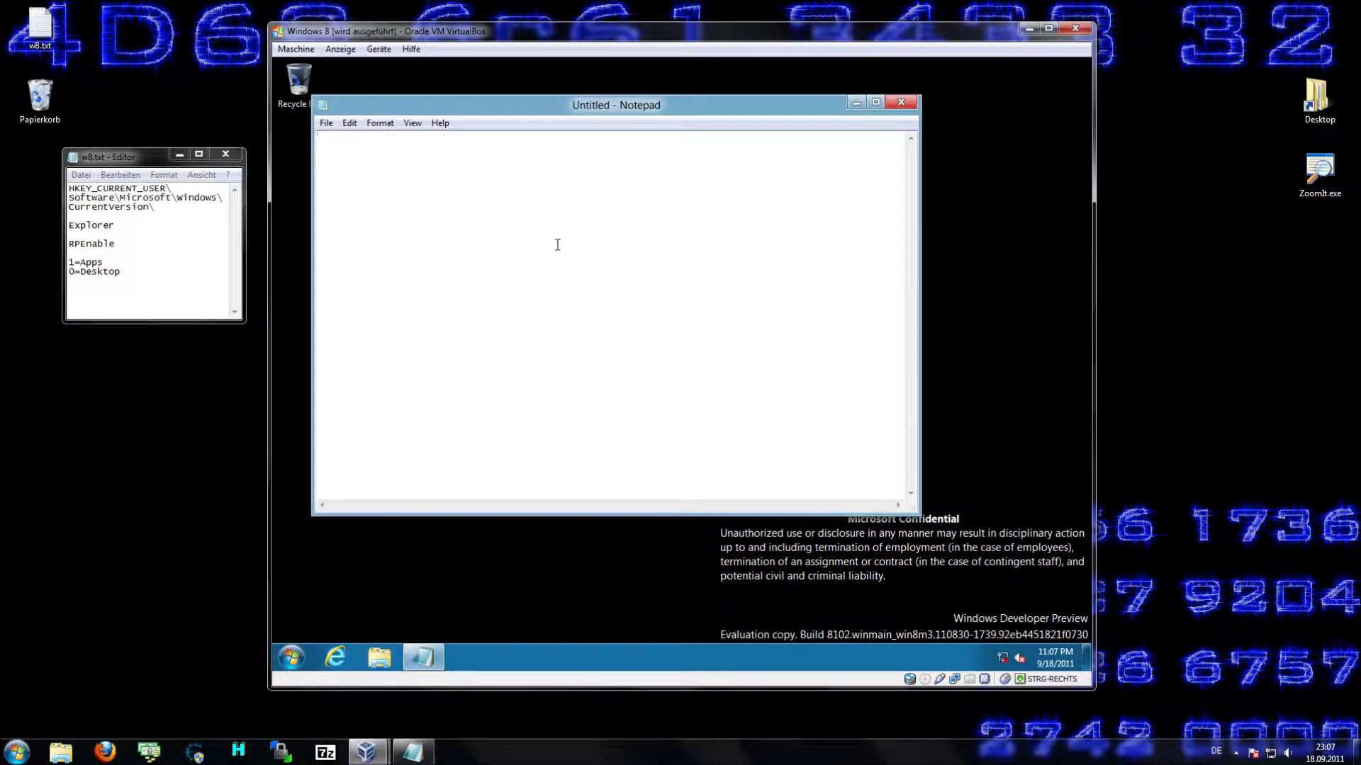
Step: Try to copy all the registry notes from w8.txt into the virtual machine's blank Notepad, then clear the stray text there
key("alt+Tab")
key("ctrl+a")
left_click(482, 229)
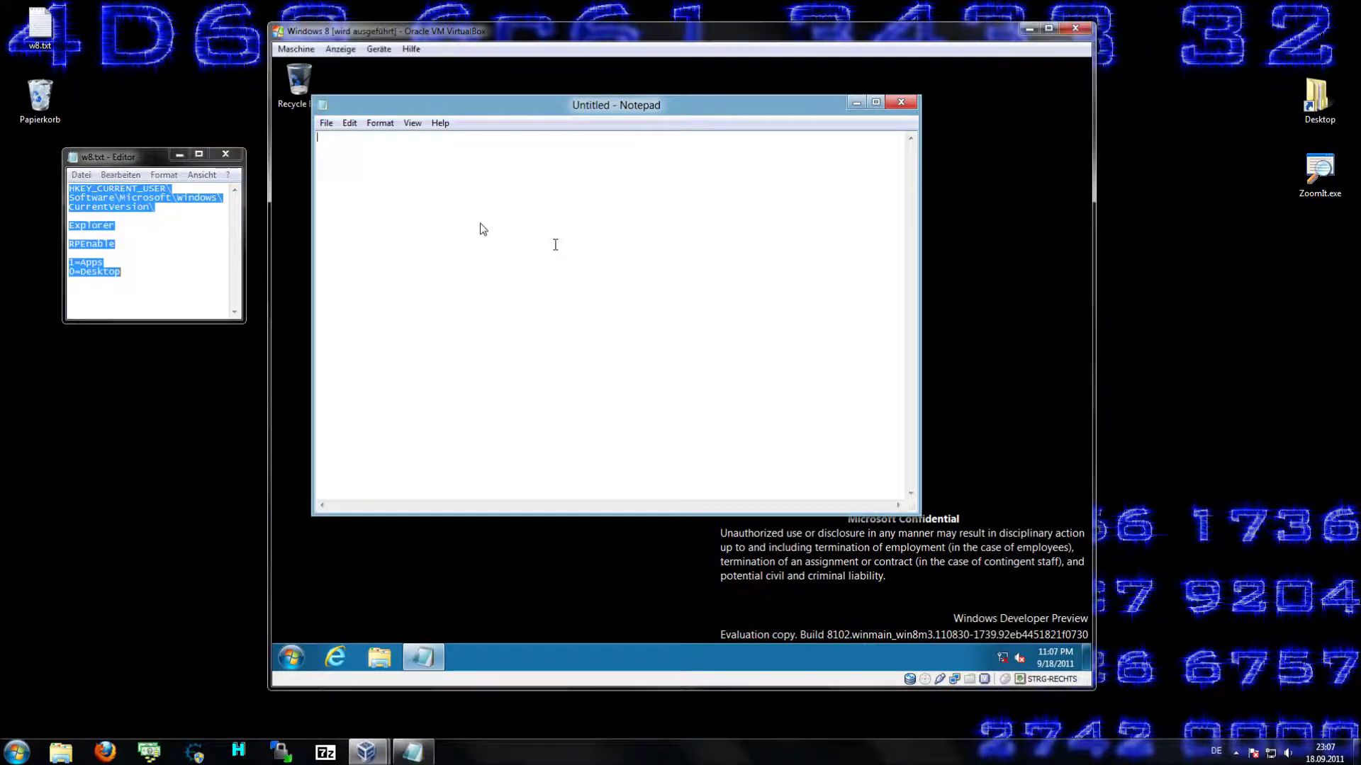
left_click(274, 248)
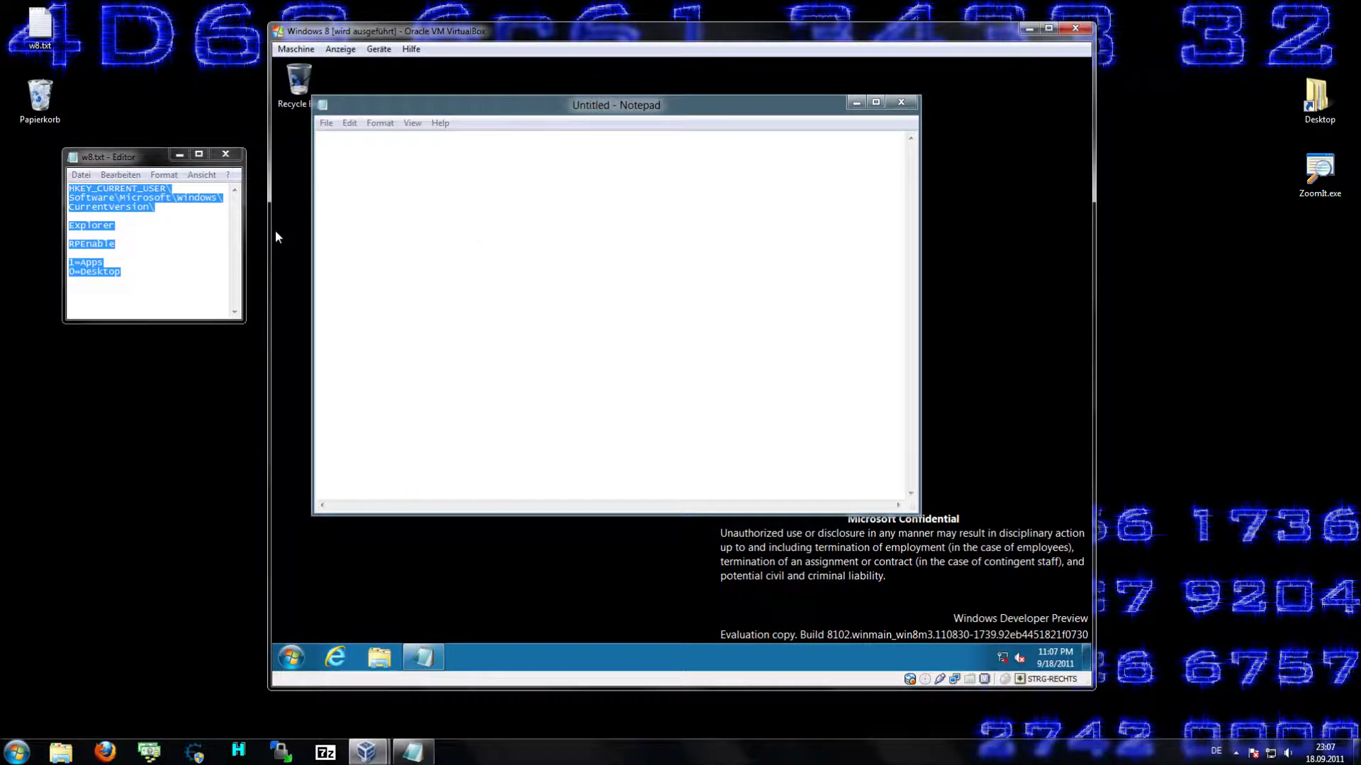
key("alt+Tab")
left_click(272, 229)
left_click(480, 220)
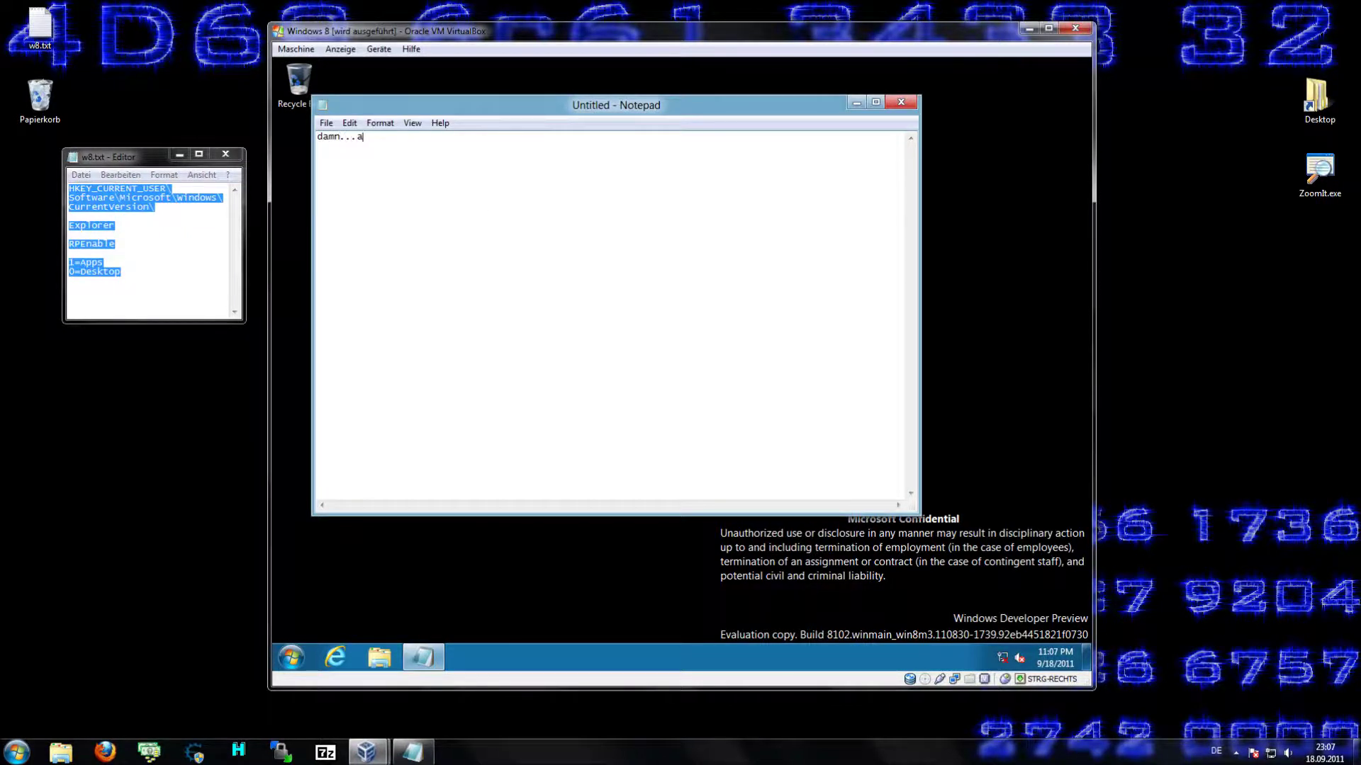
key("BackSpace")
key("ctrl+a")
key("BackSpace")
Step: Set the virtual machine's Notepad font size to 28, keeping Lucida Console Regular
left_click(414, 124)
mouse_move(379, 124)
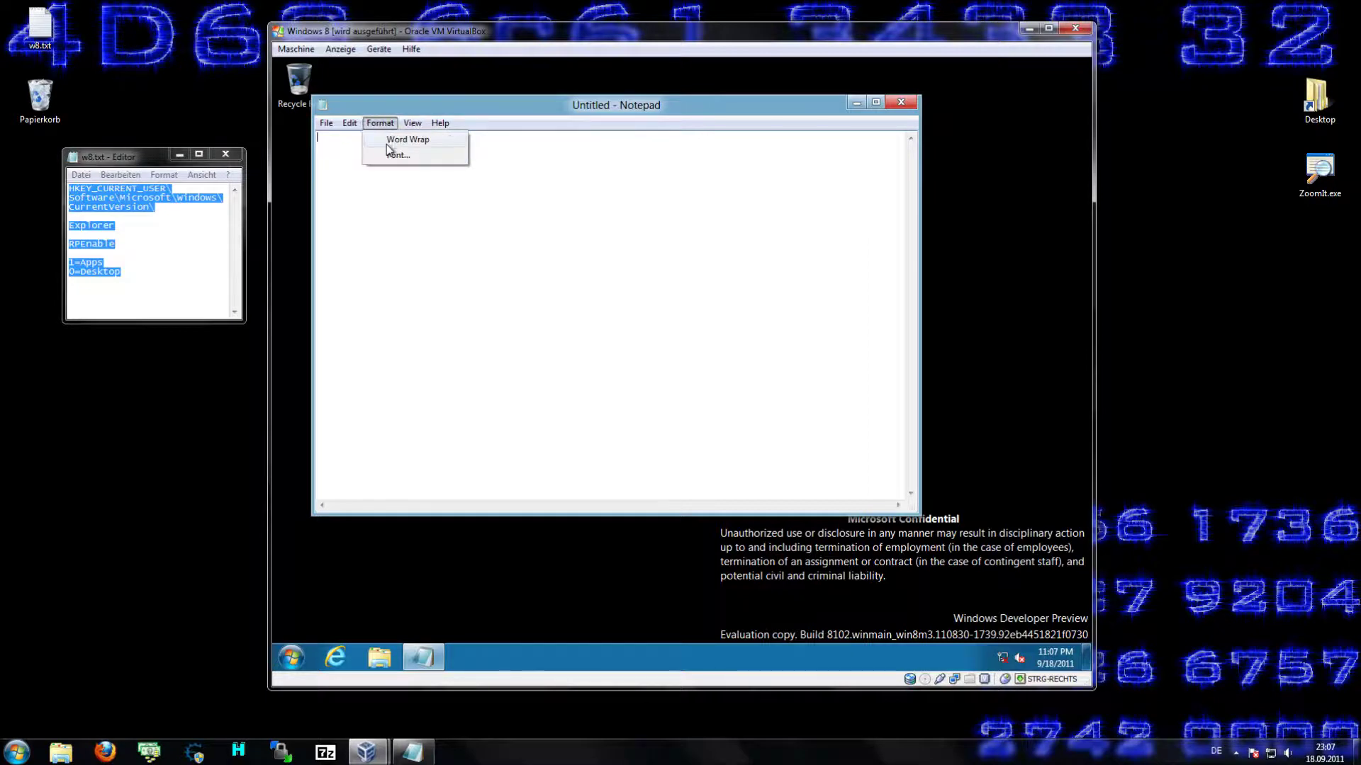
left_click(393, 153)
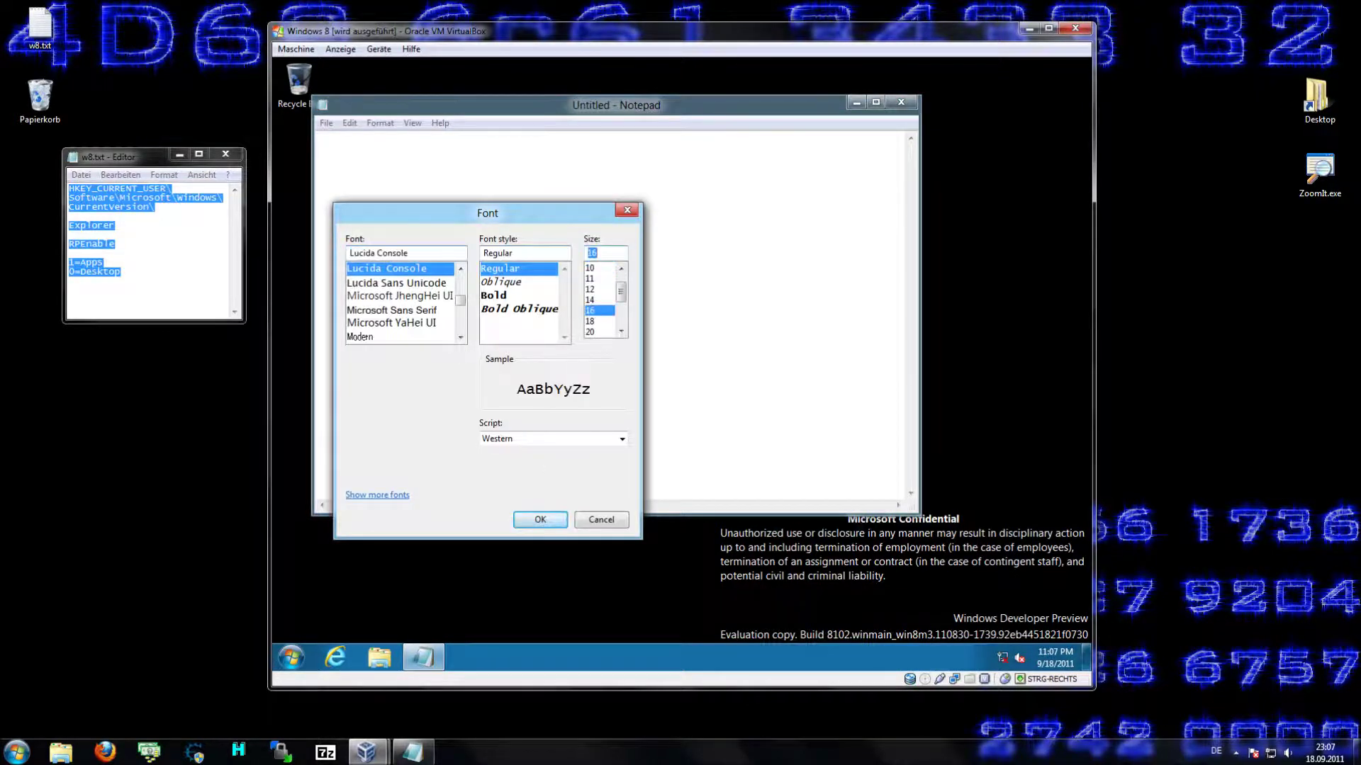
scroll(608, 315, "down", 2)
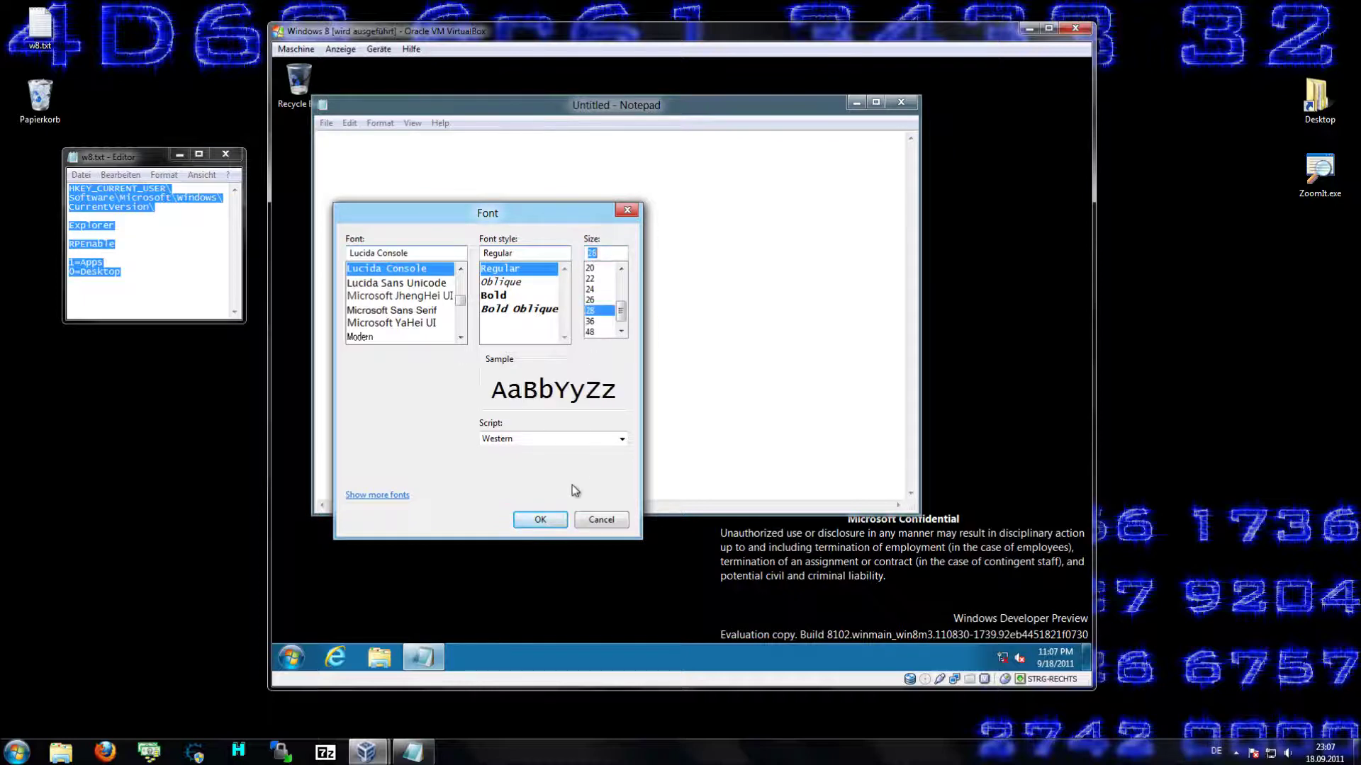
left_click(546, 519)
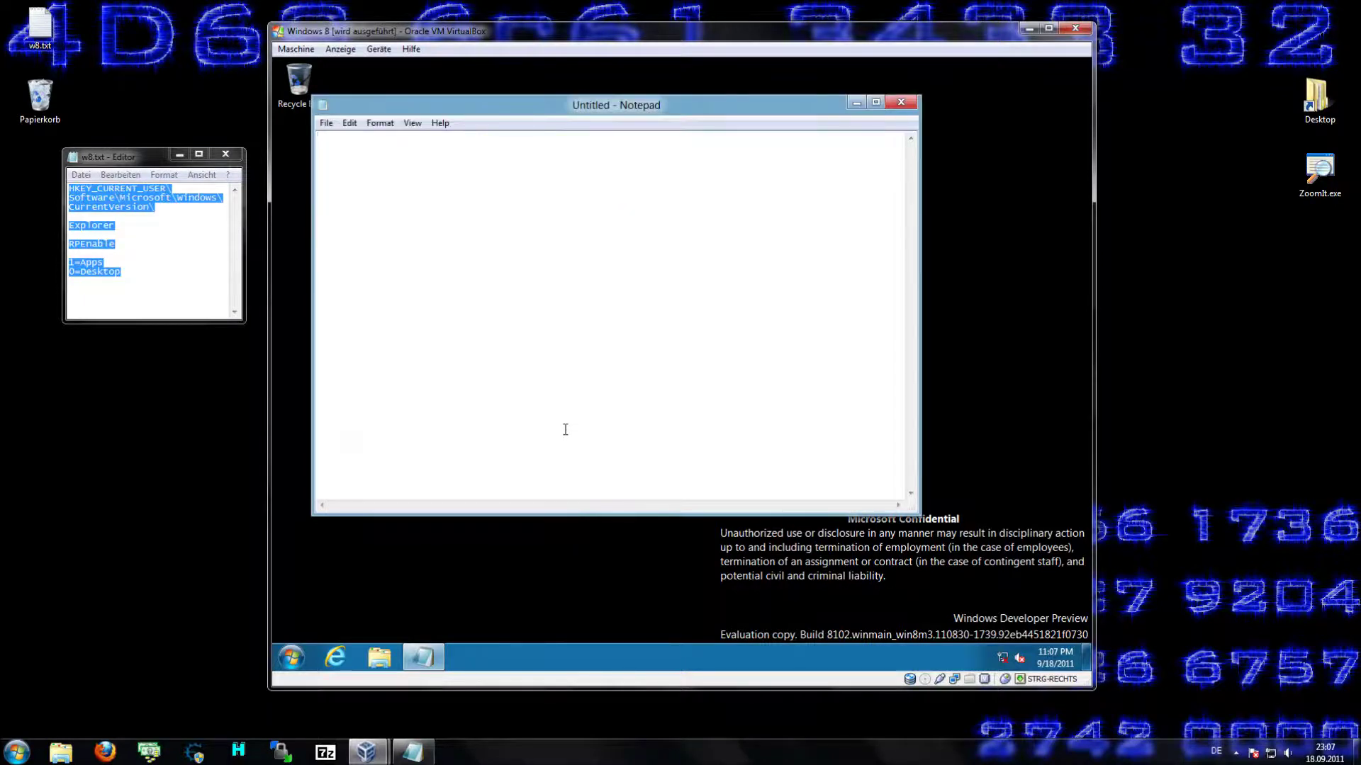
Step: Write "if you change it into 0 you will have desktop", start a new line, and enlarge the Notepad window to fit the text
type("if you change i")
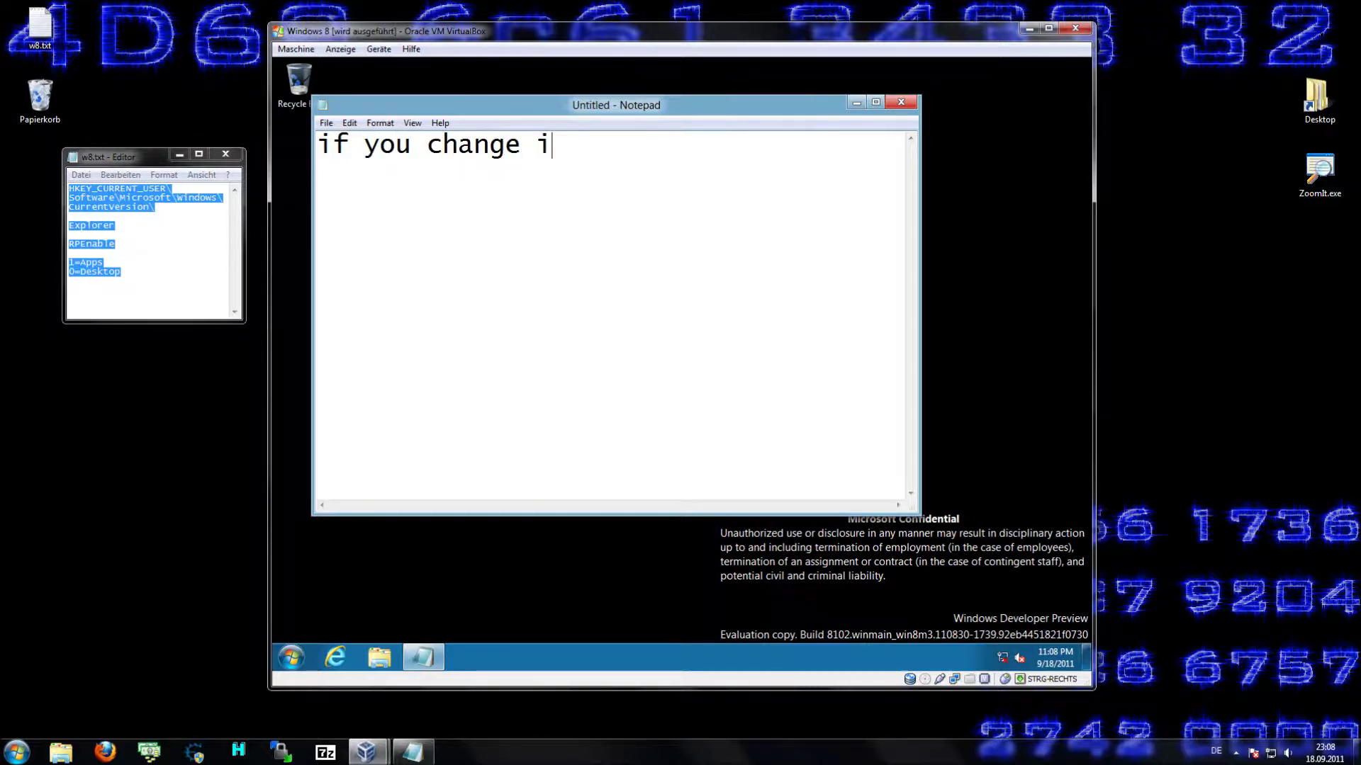
type("t into 0")
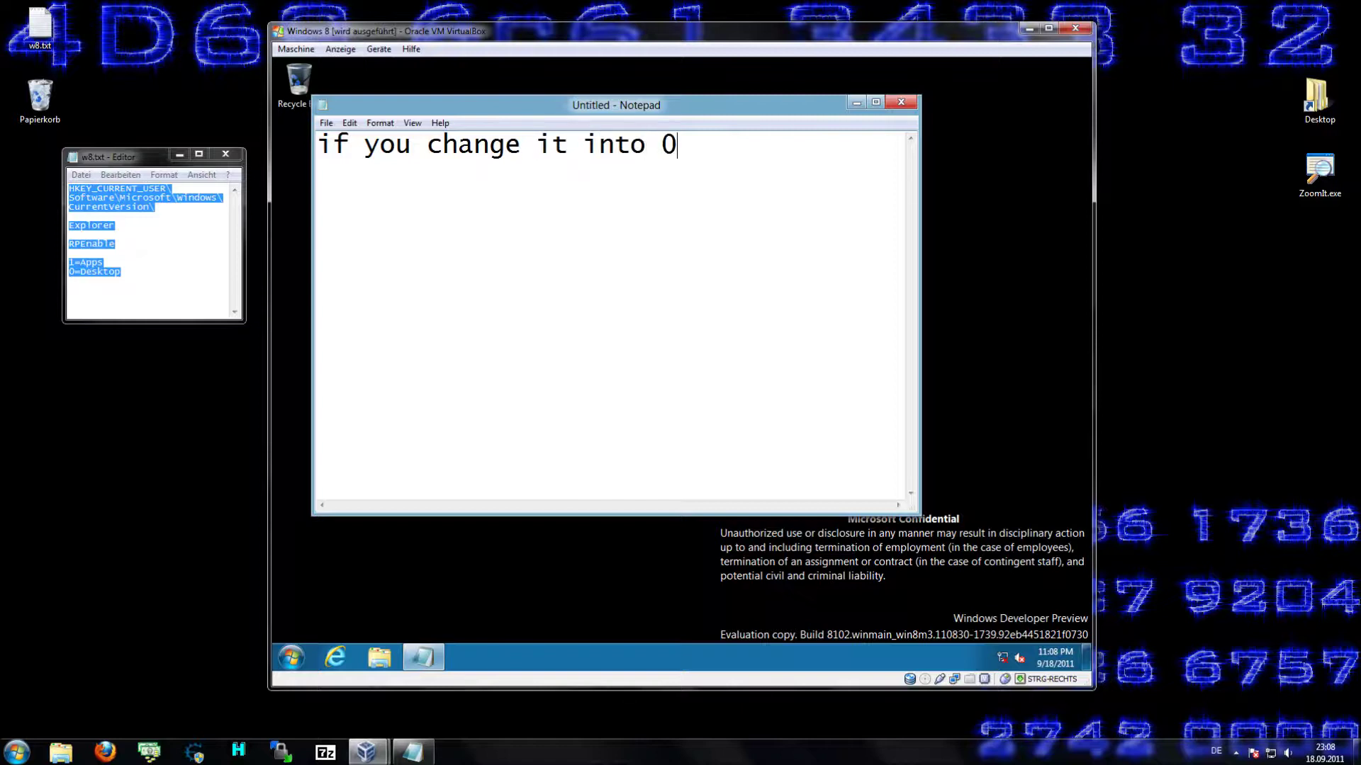
type(" you will hav")
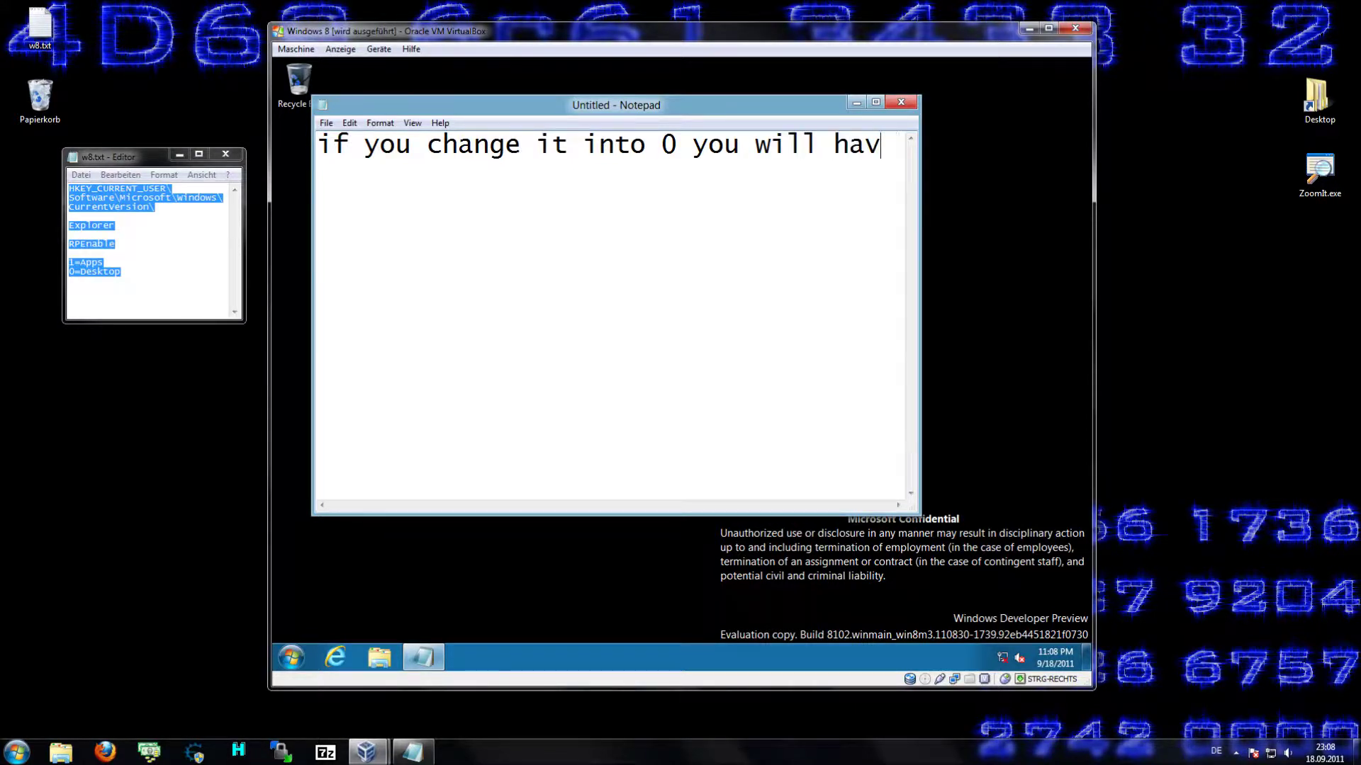
type("e desktop")
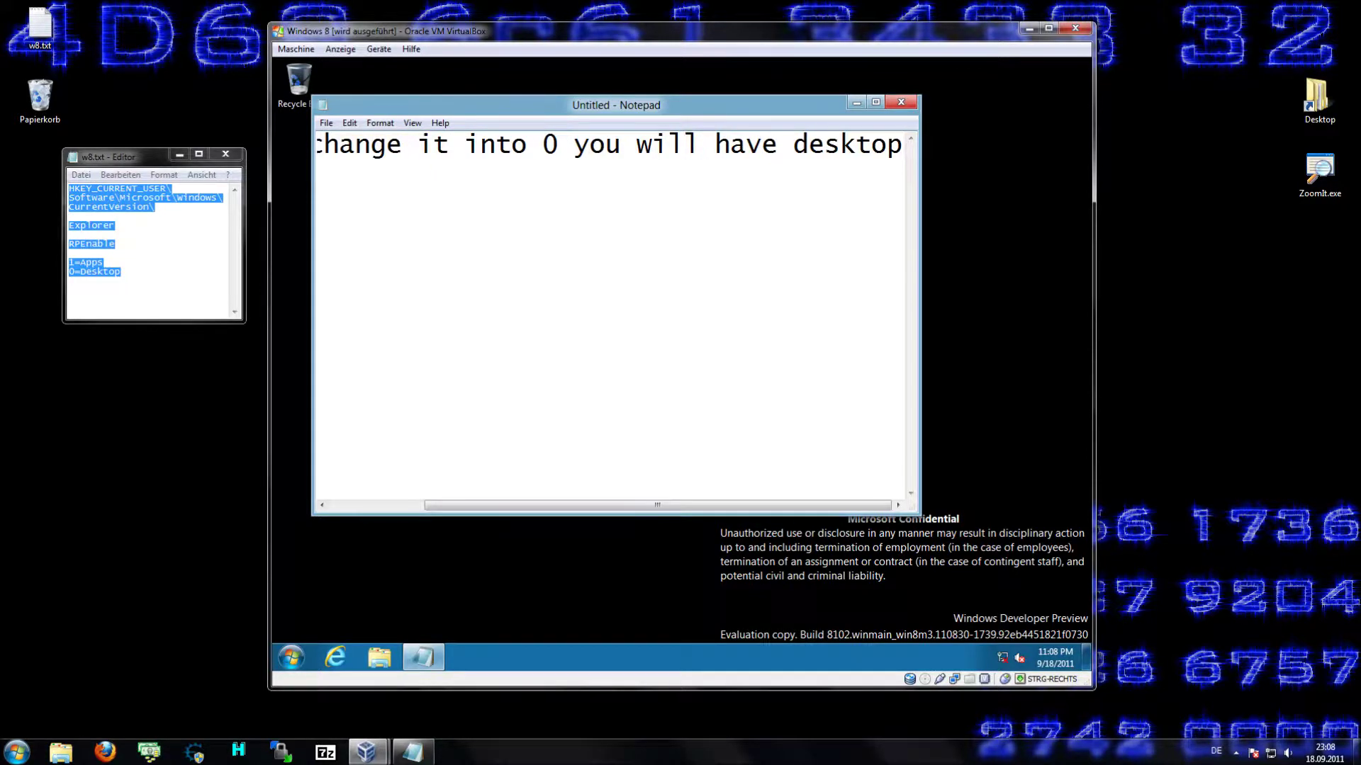
key("Home")
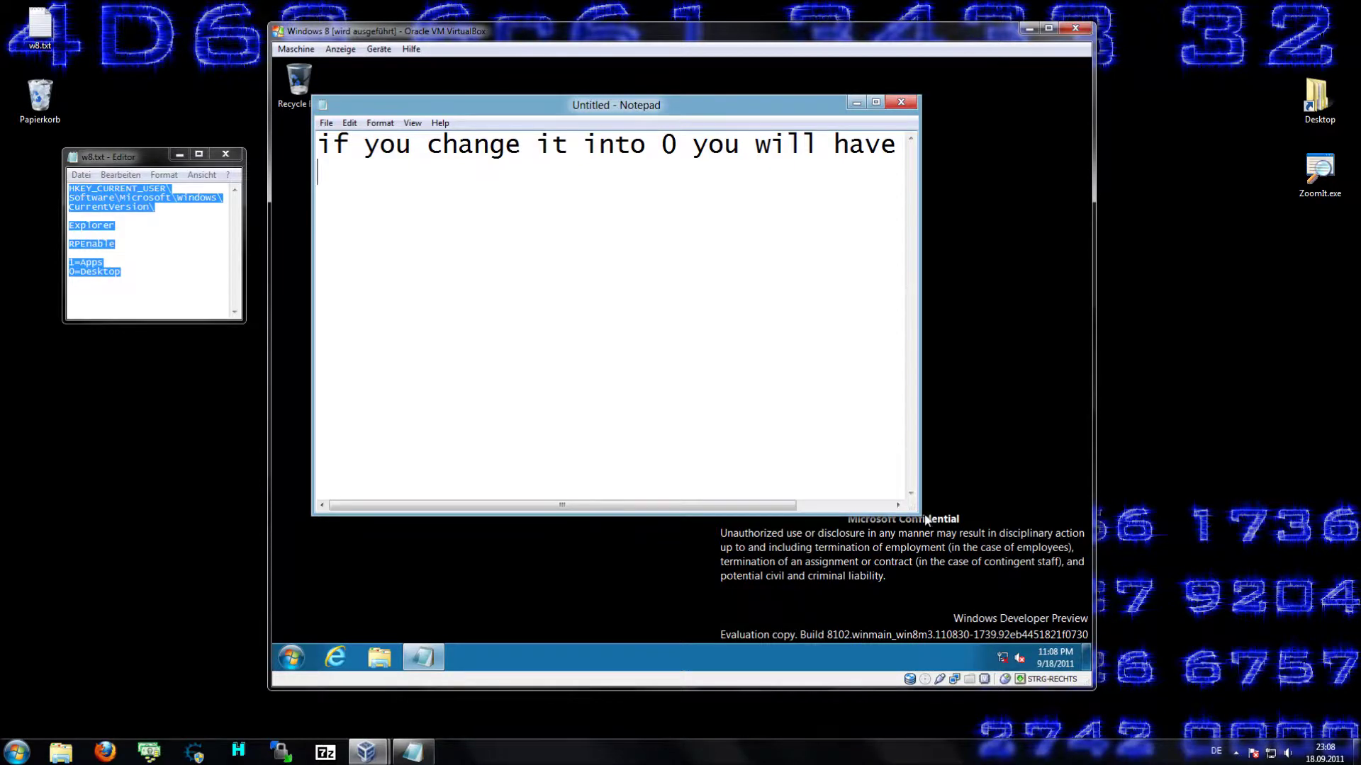
left_click_drag(919, 515, 1067, 559)
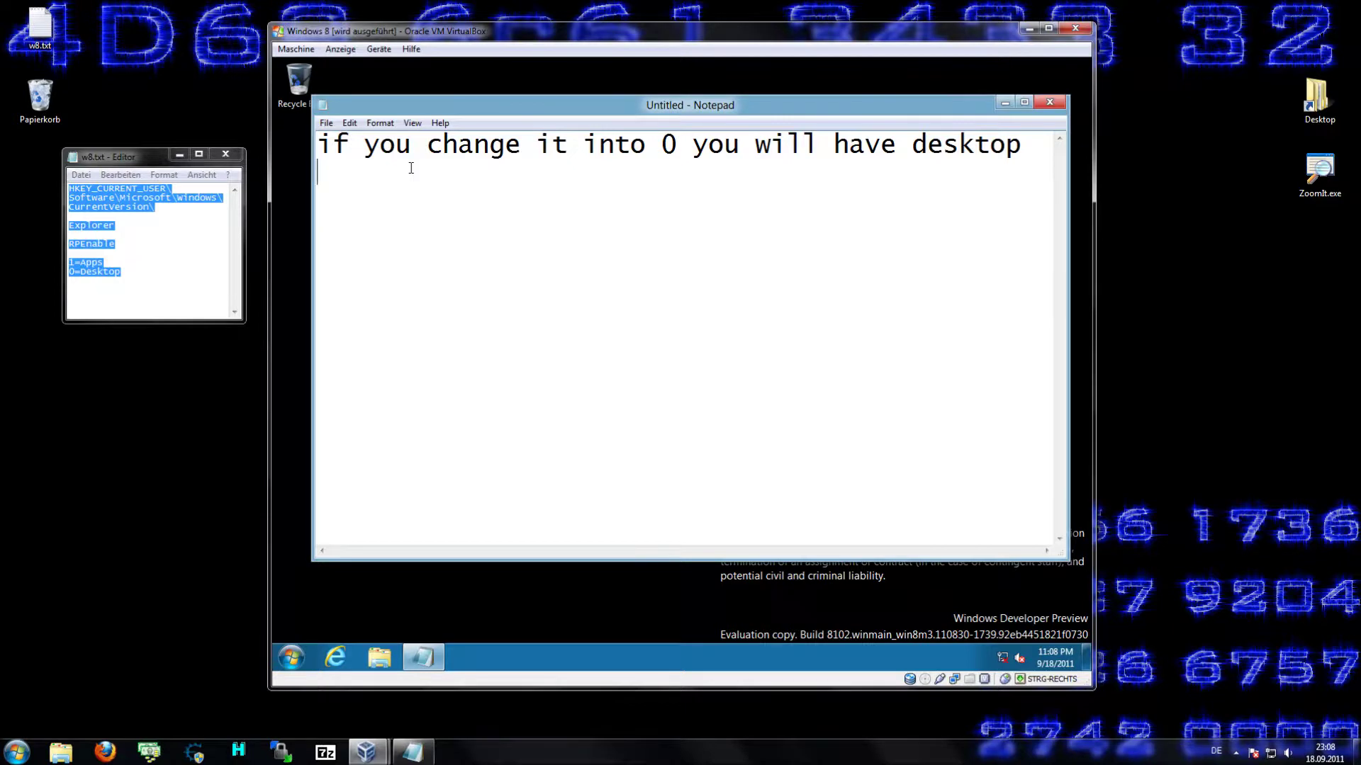
Step: Write "when 1 then you will have the g\\\ metro interface" on the second line of the note
type("when 0")
key("BackSpace")
key("BackSpace")
type("1 then")
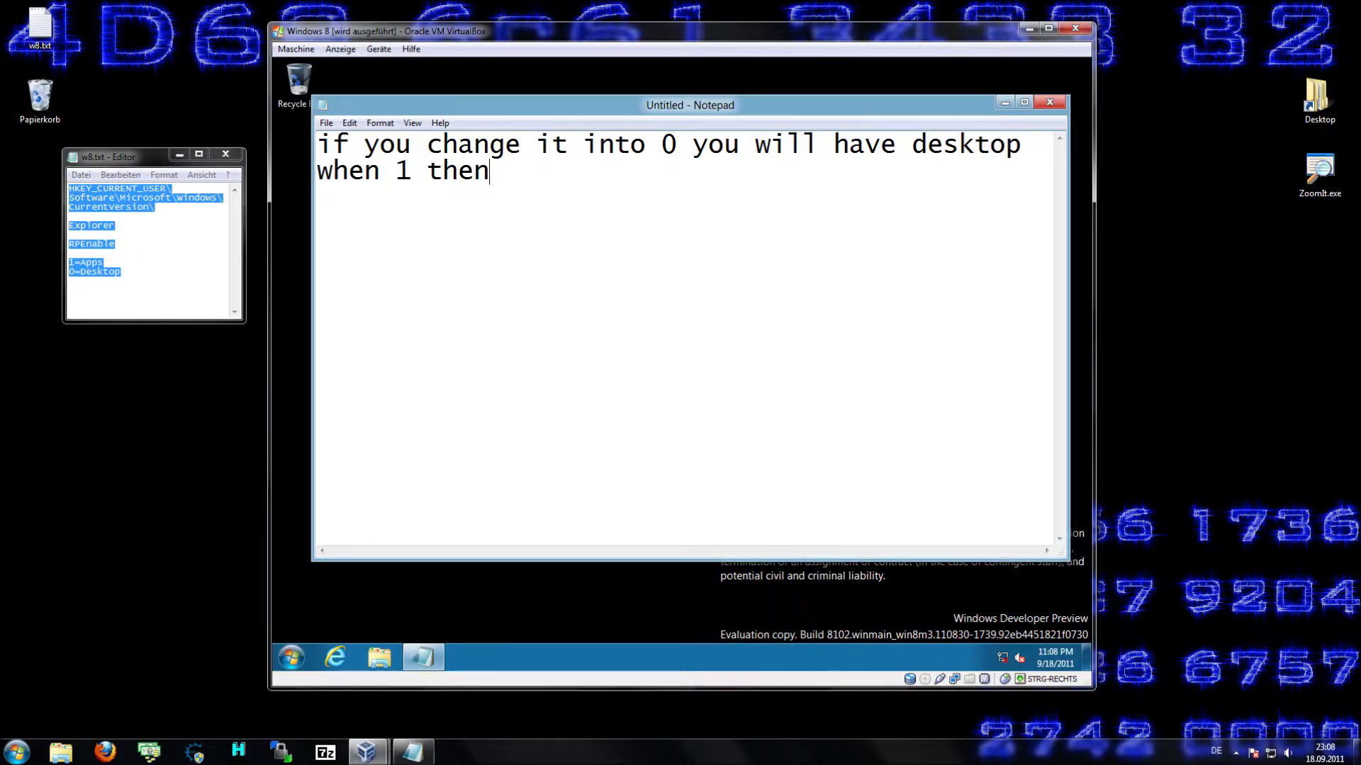
type(" you will hj")
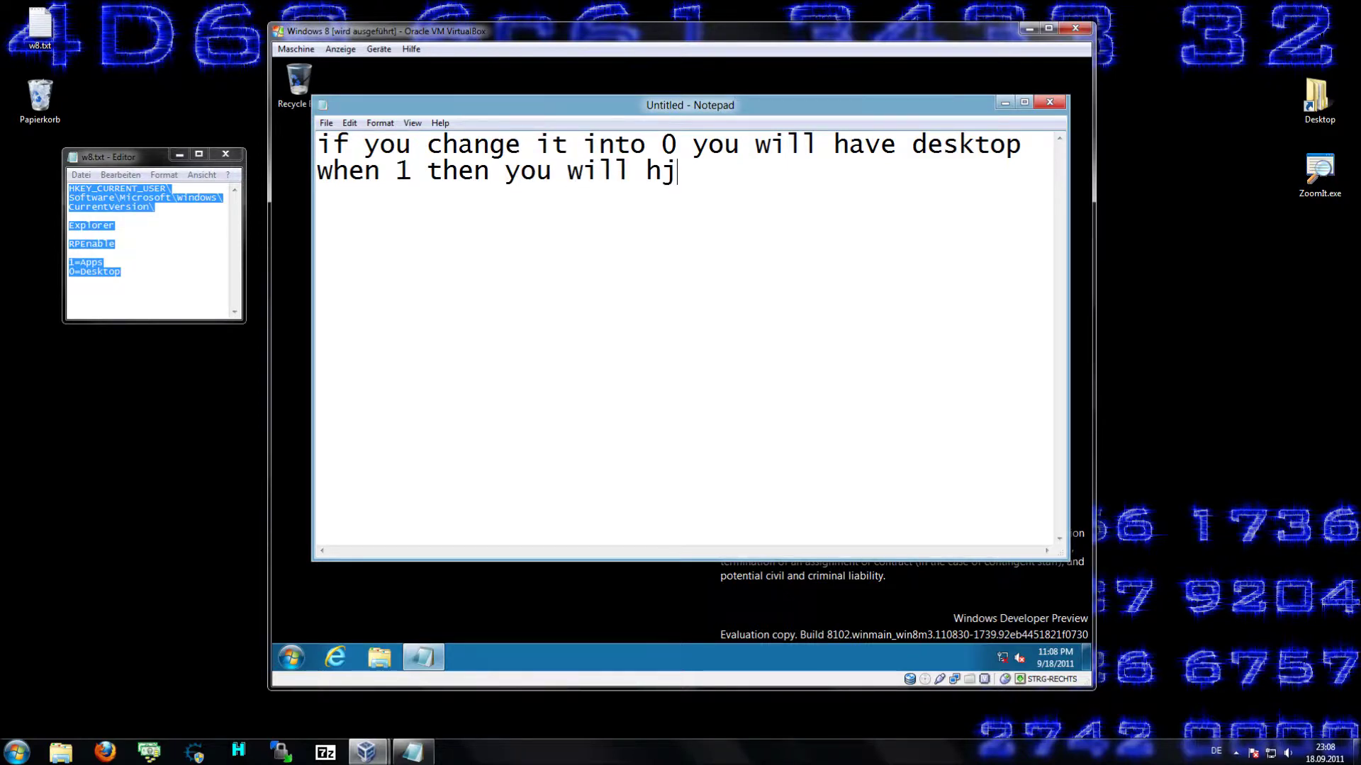
key("BackSpace")
type("ave the g")
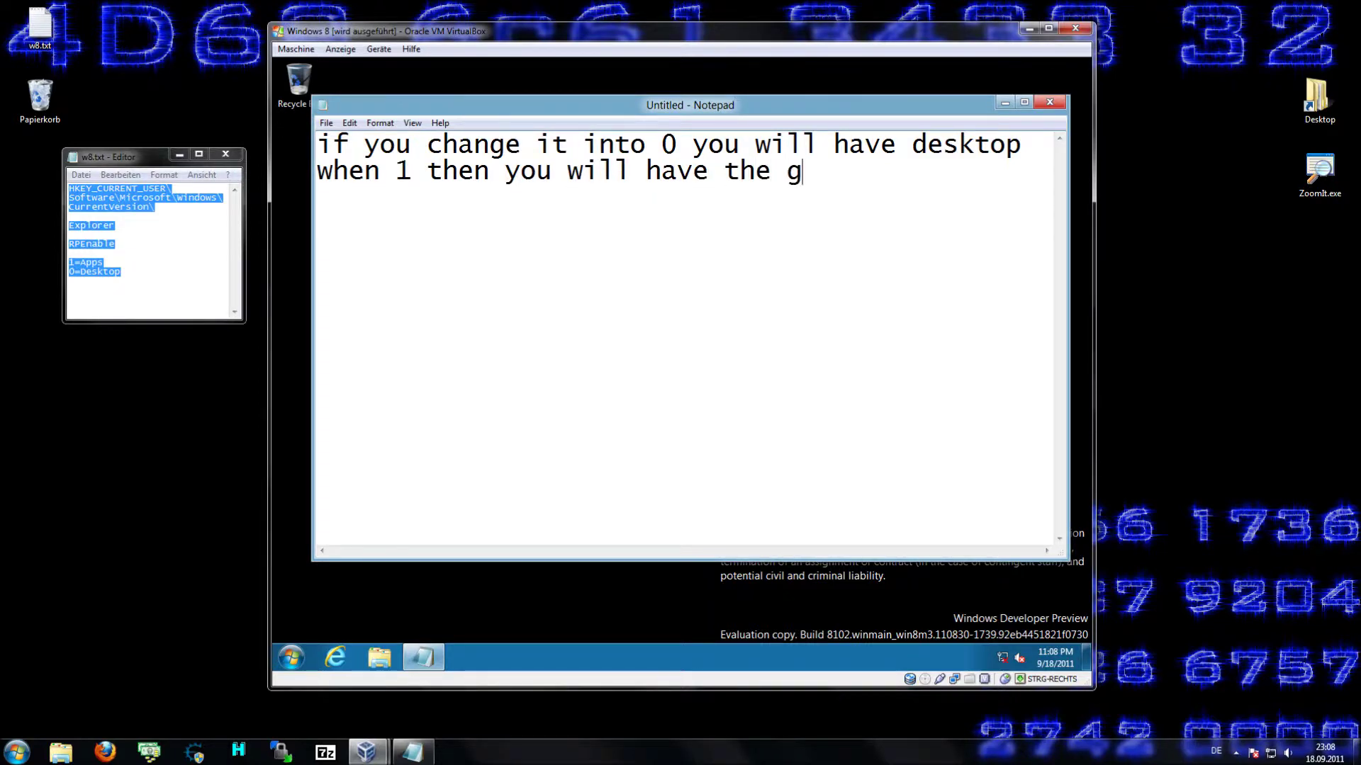
type("\\\\\\ metr")
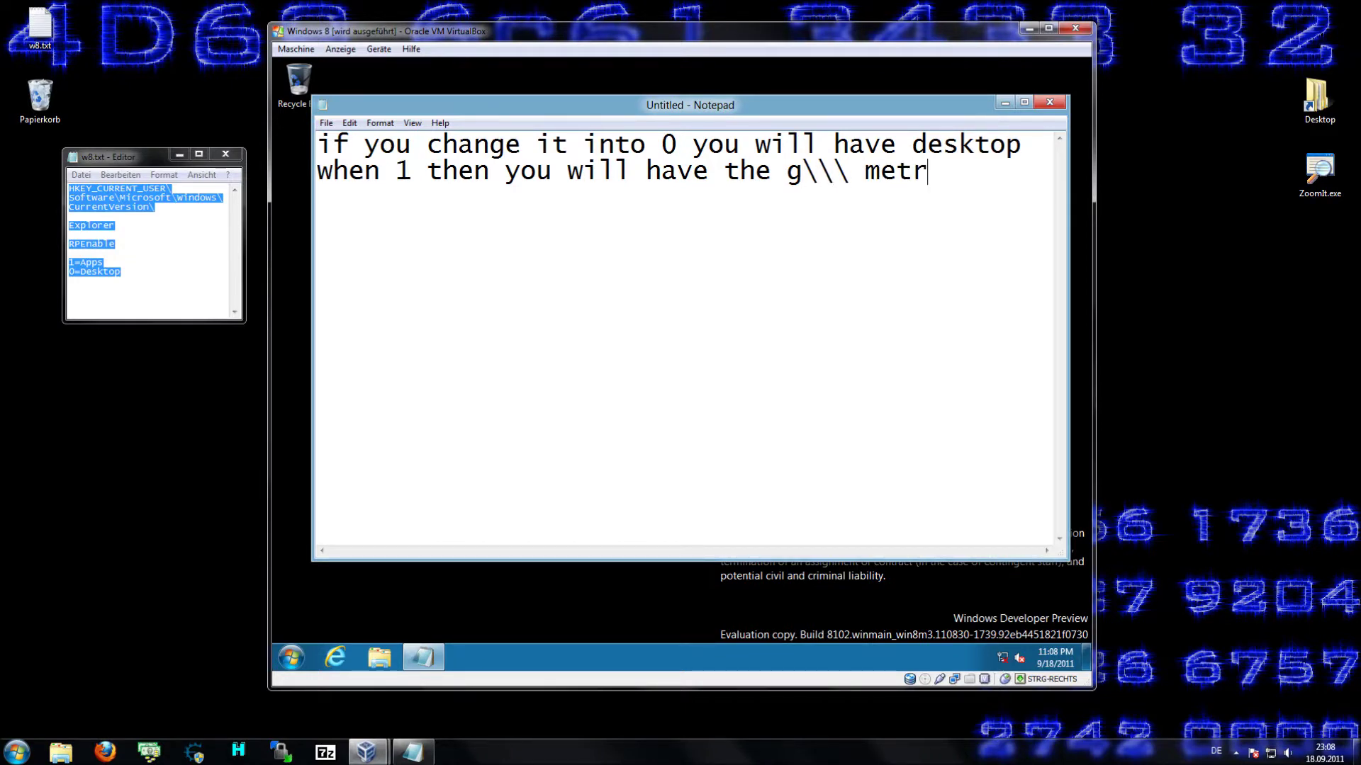
type("o iny")
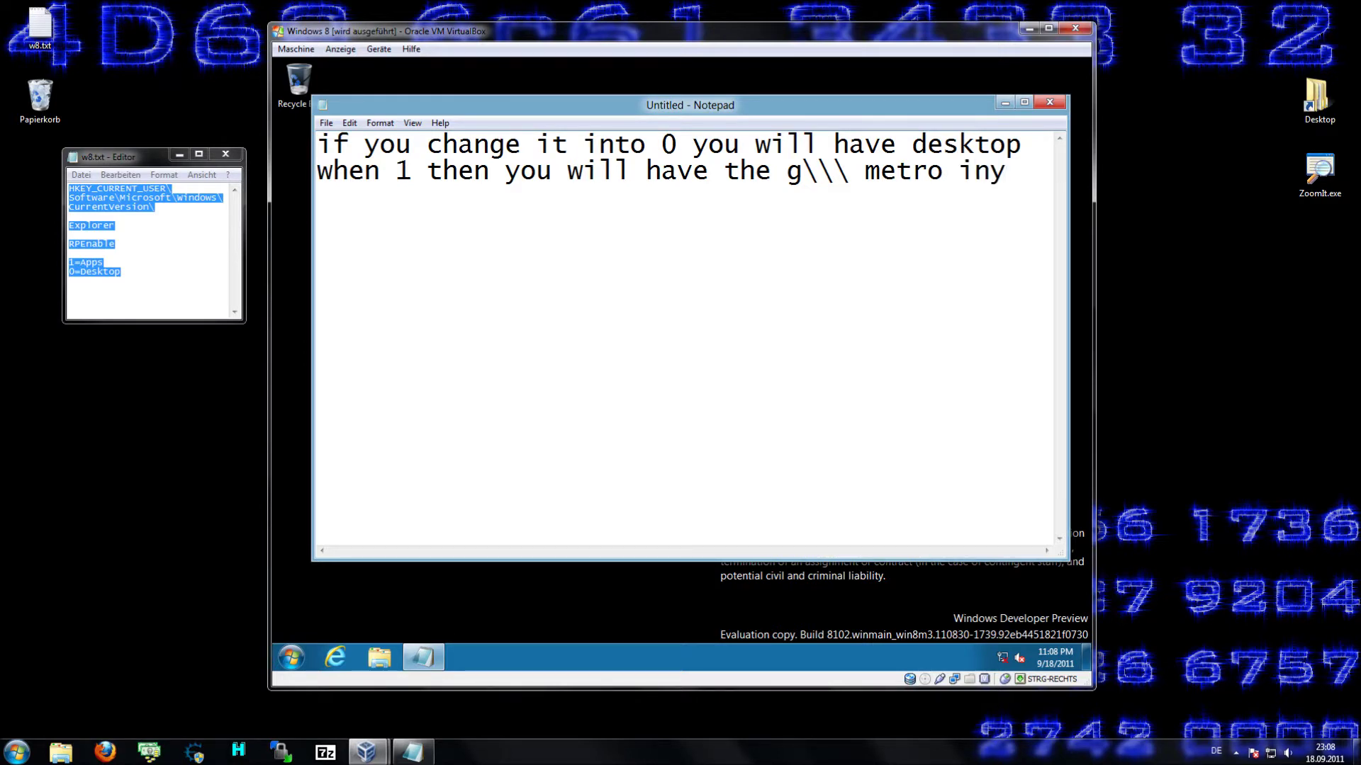
key("BackSpace")
type("terfae")
key("BackSpace")
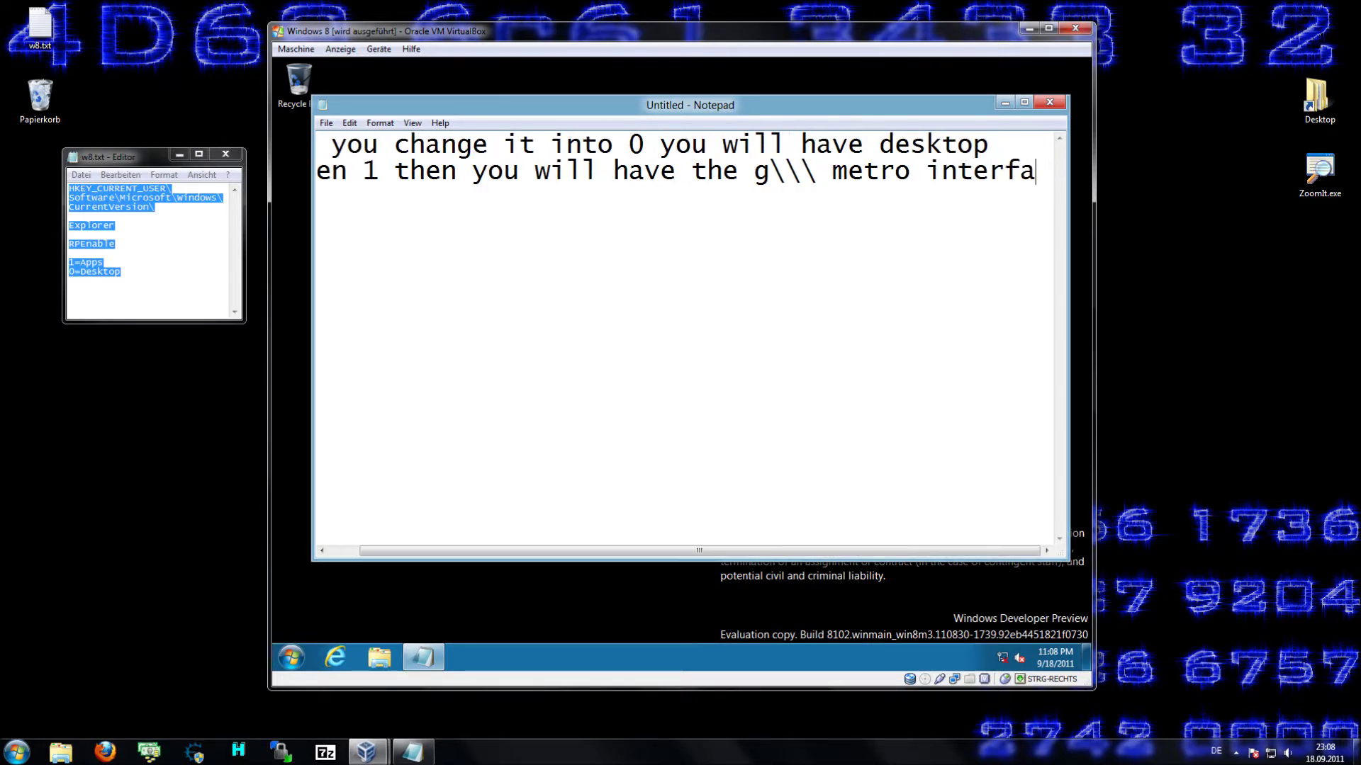
type("ce")
Step: Select the entire two-line note in Notepad
key("ctrl+a")
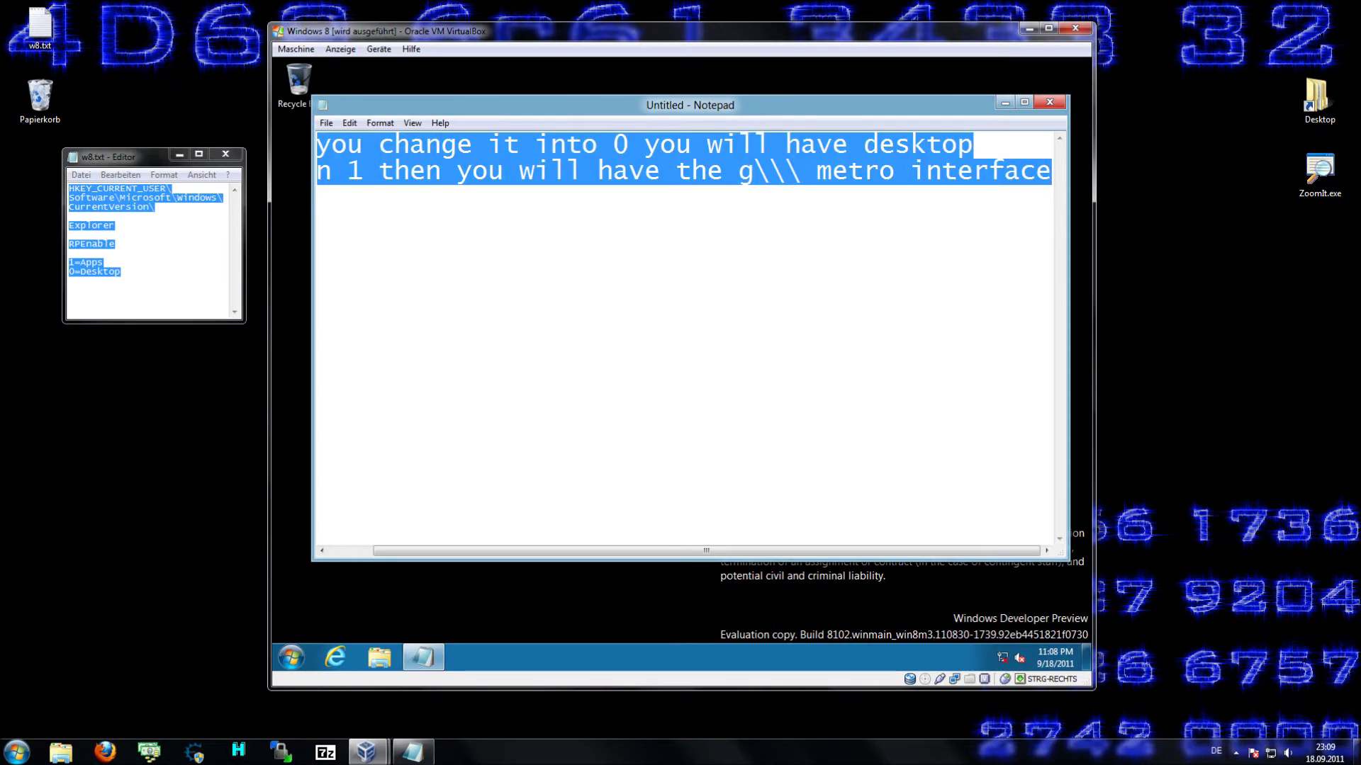